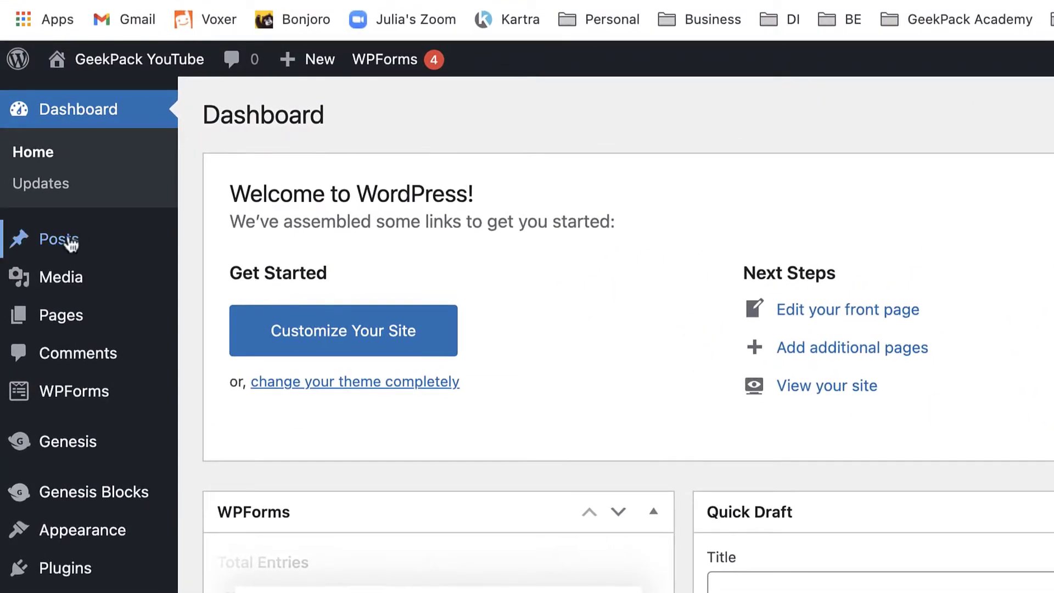
Create a new post from the Posts list and dismiss the block editor welcome guide.
mouse_move(33, 200)
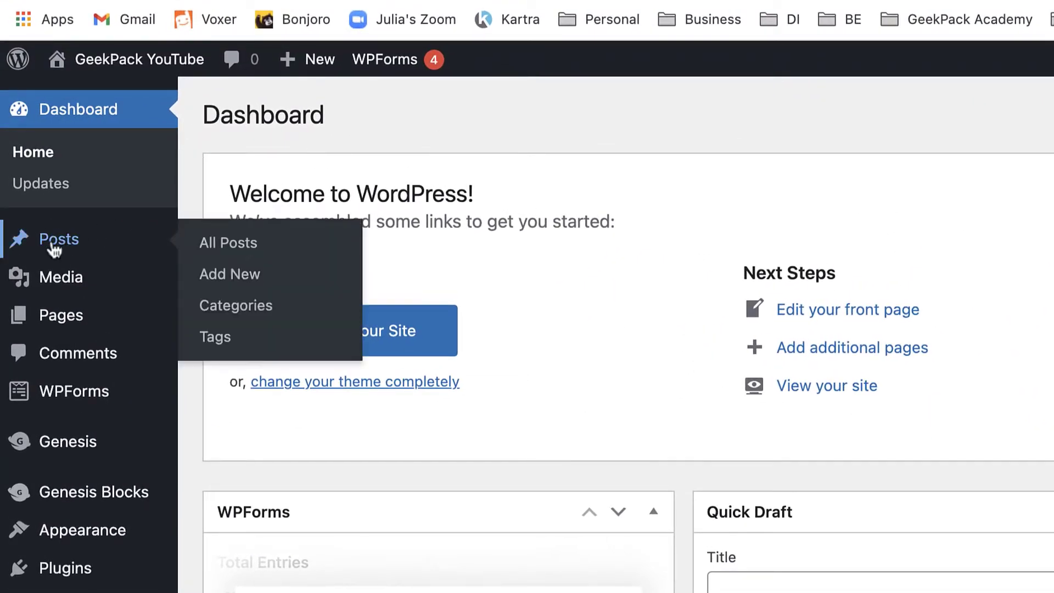
left_click(54, 250)
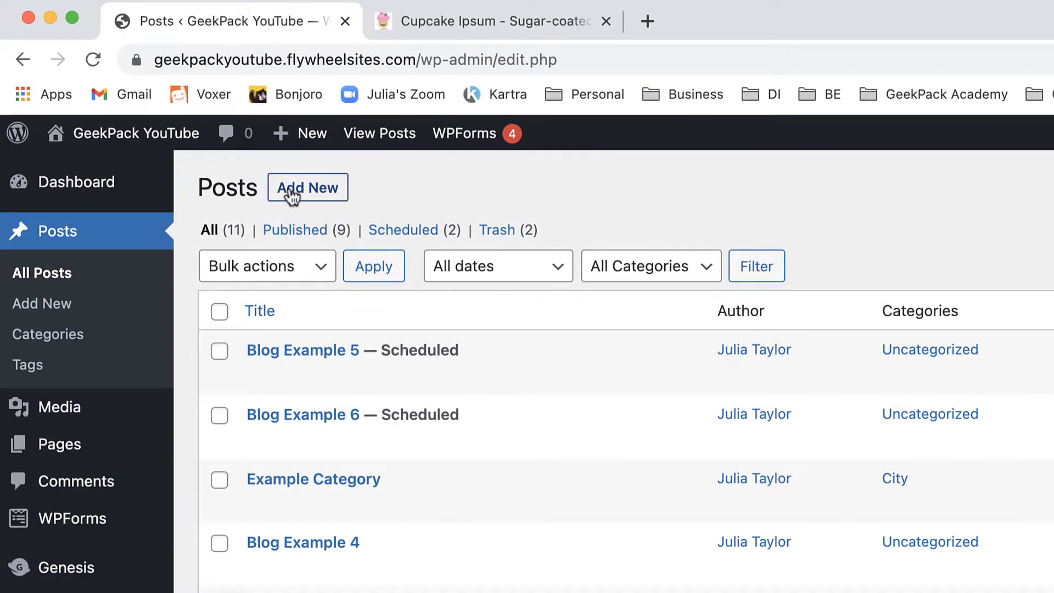
left_click(291, 193)
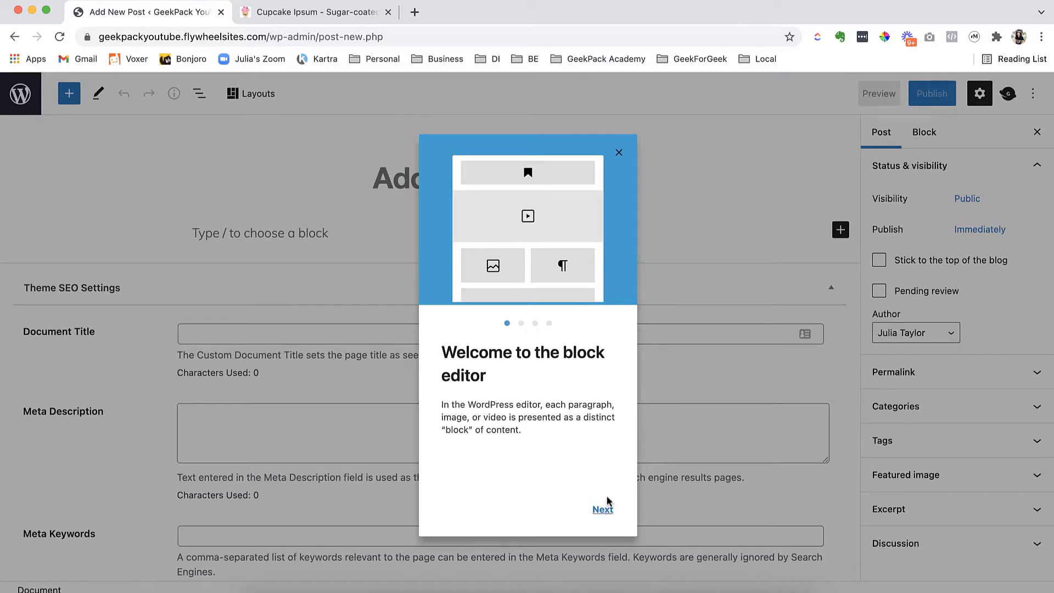
left_click(619, 153)
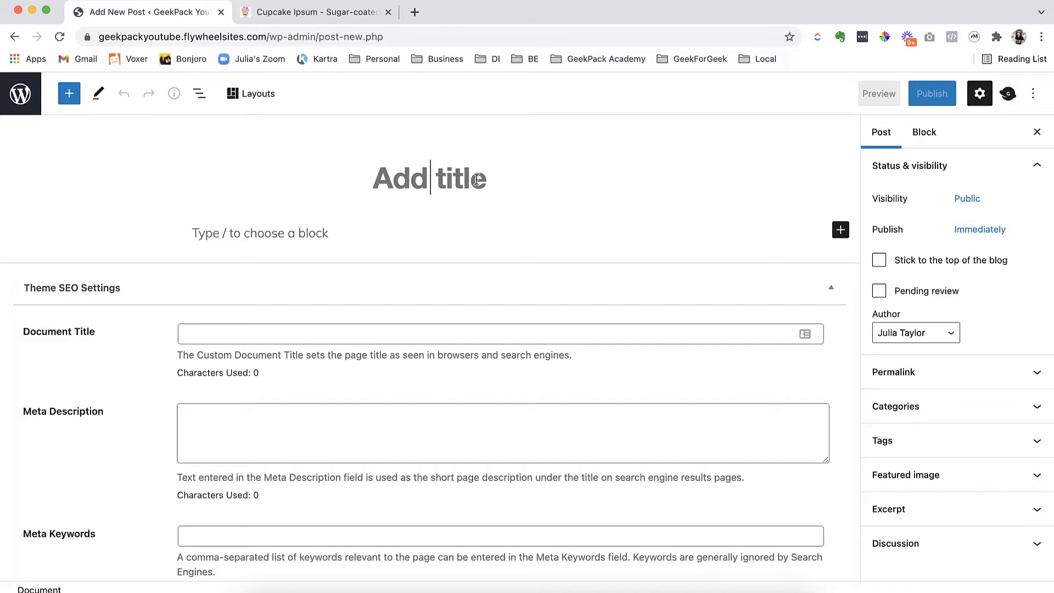
Title the post "This is the awesome title".
type("This")
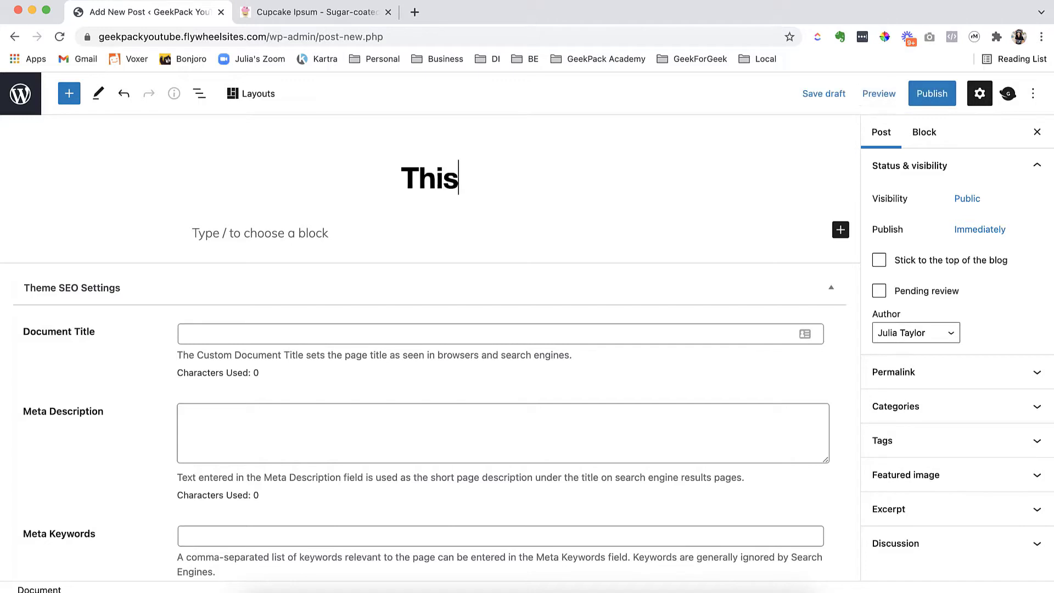
type(" is the aw")
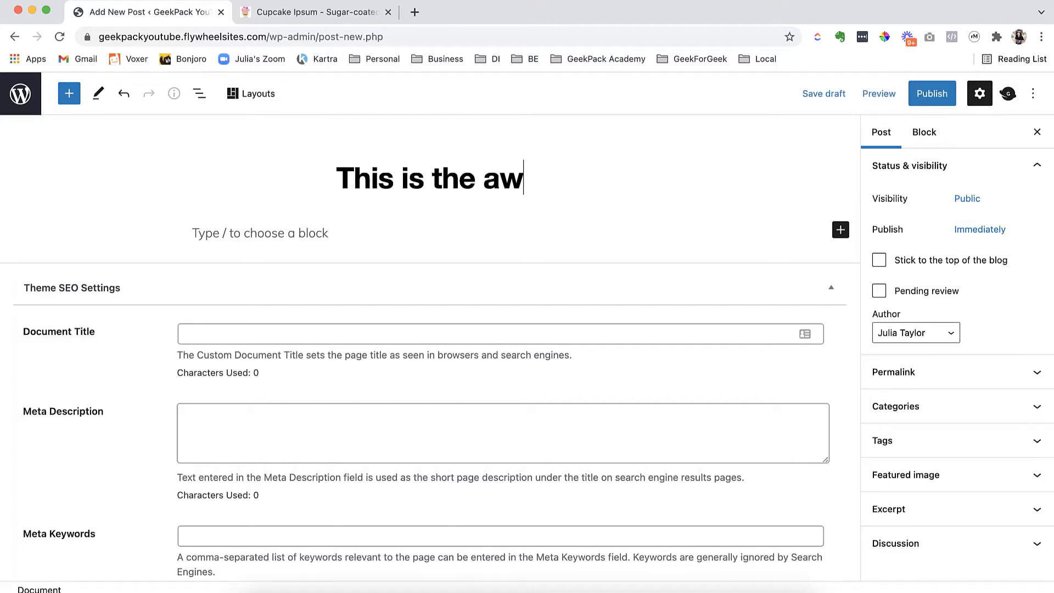
type("esome title")
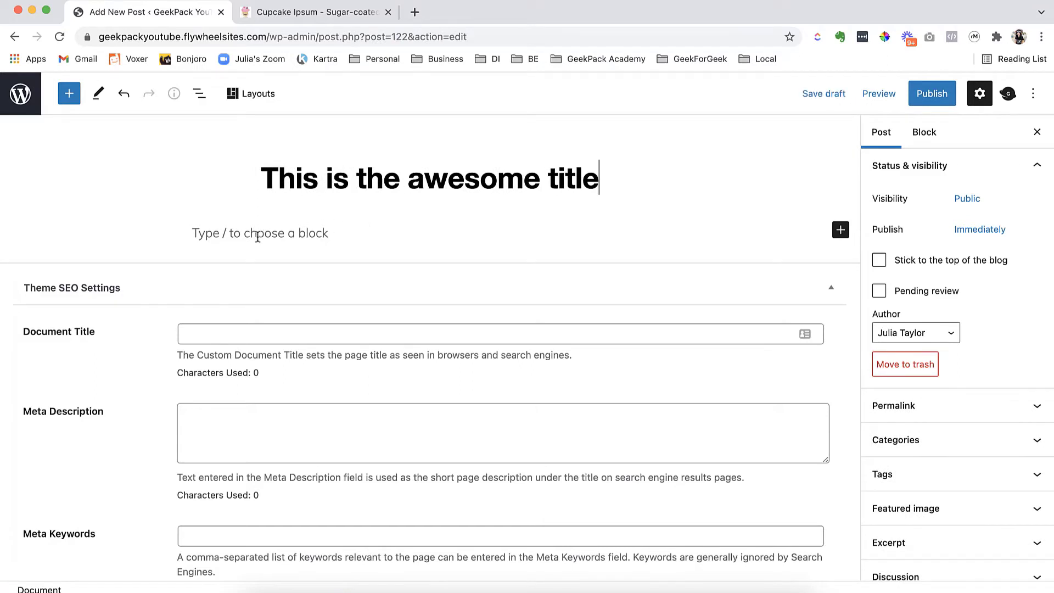
Switch to the Cupcake Ipsum page and copy all five generated paragraphs as filler text for the post.
left_click(216, 236)
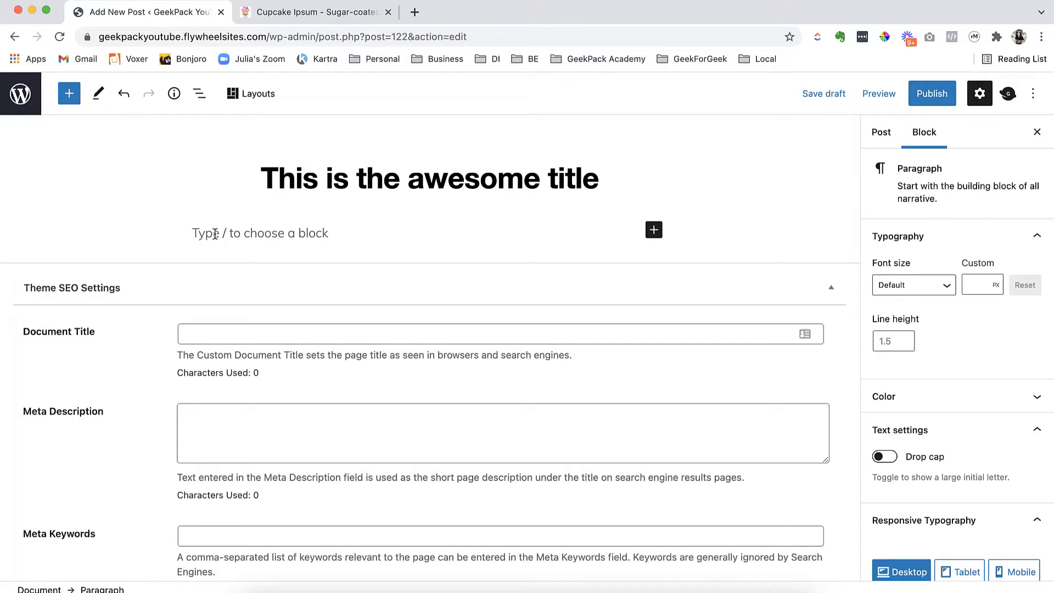
left_click(309, 12)
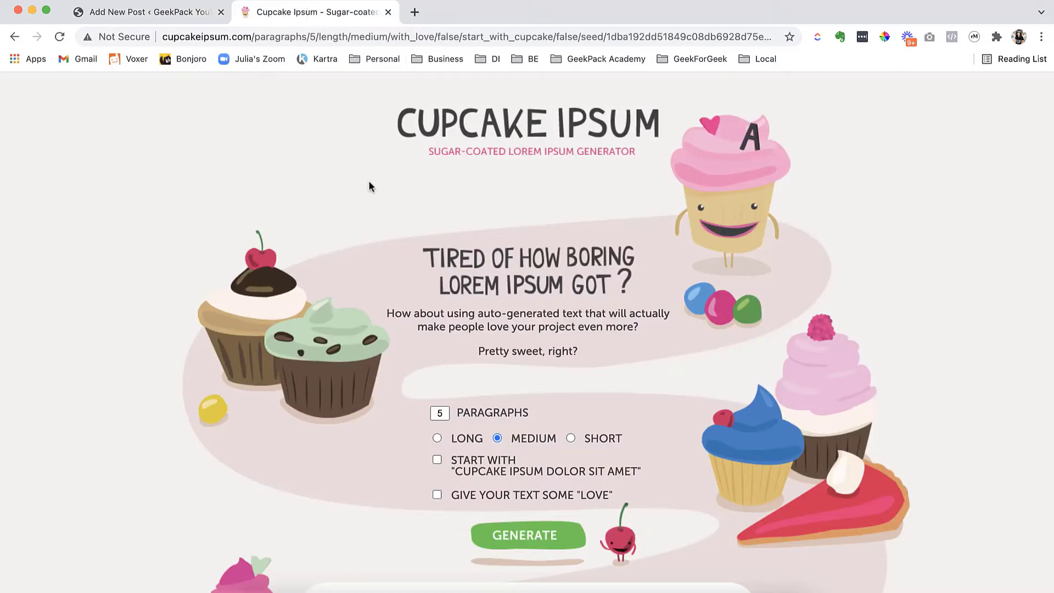
scroll(369, 186, "down", 7)
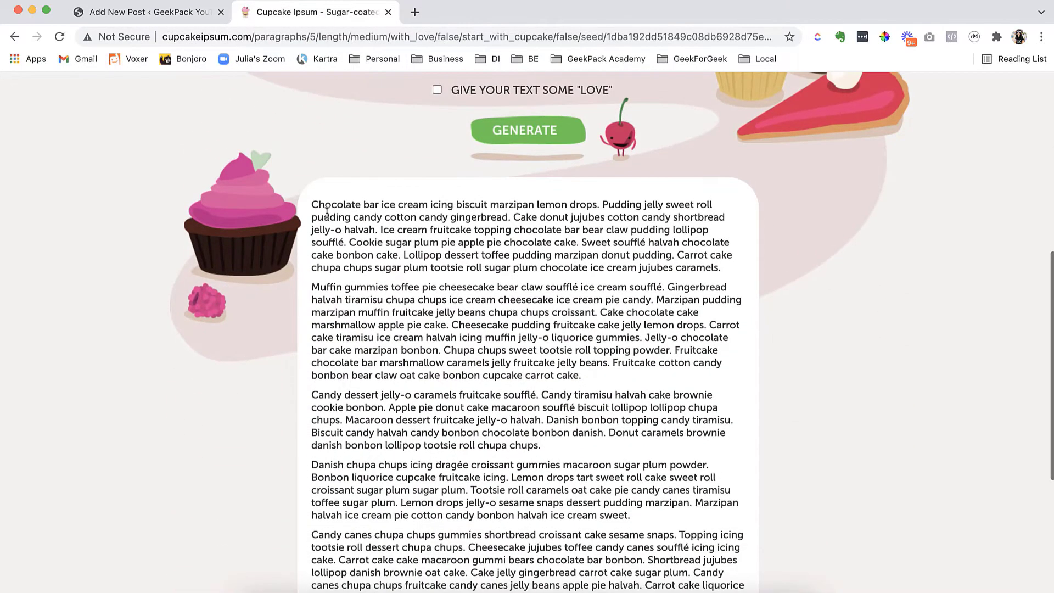
left_click_drag(311, 204, 435, 493)
scroll(412, 334, "down", 1)
scroll(412, 333, "down", 2)
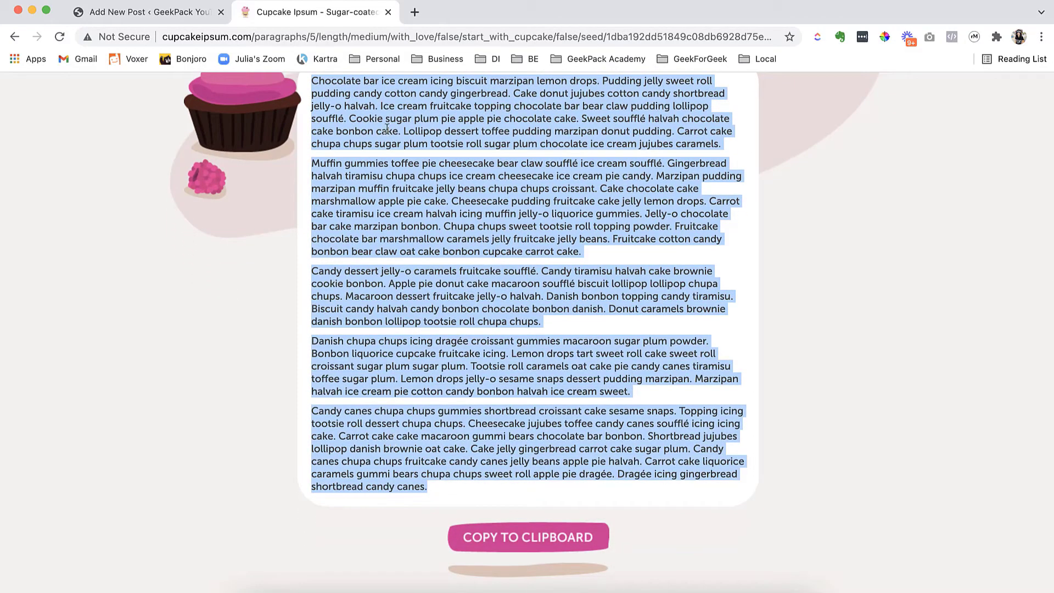
Return to the post editor and paste the copied Cupcake Ipsum paragraphs into the body below the title.
left_click(166, 21)
left_click(264, 232)
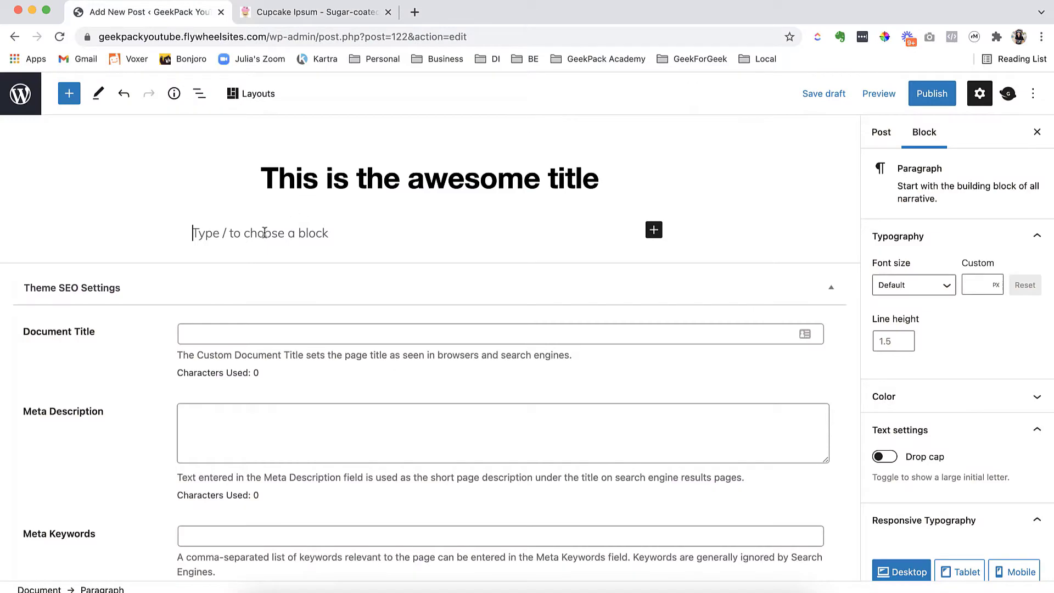
right_click(264, 232)
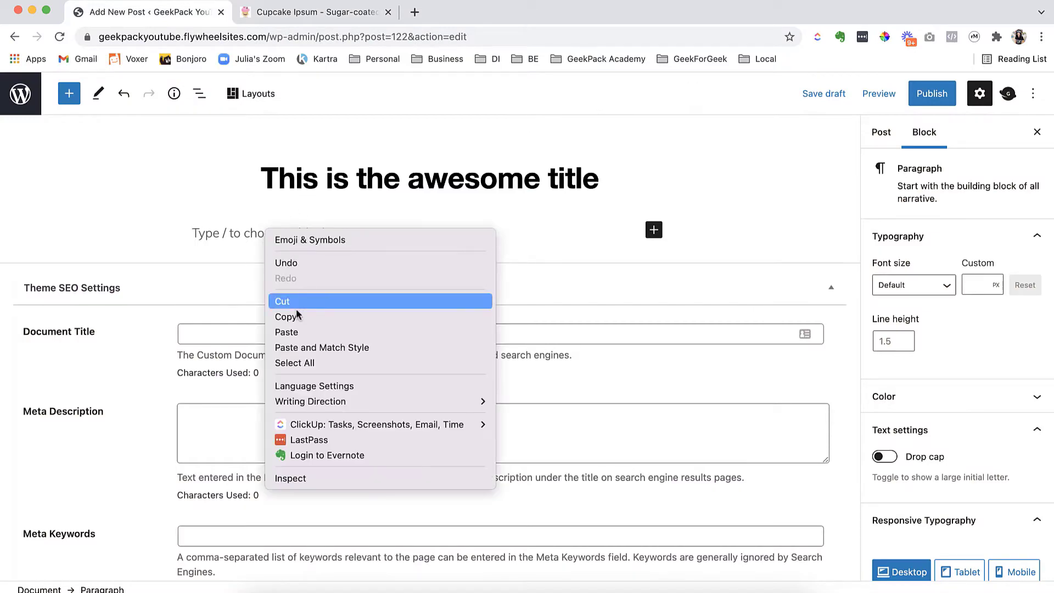
left_click(297, 331)
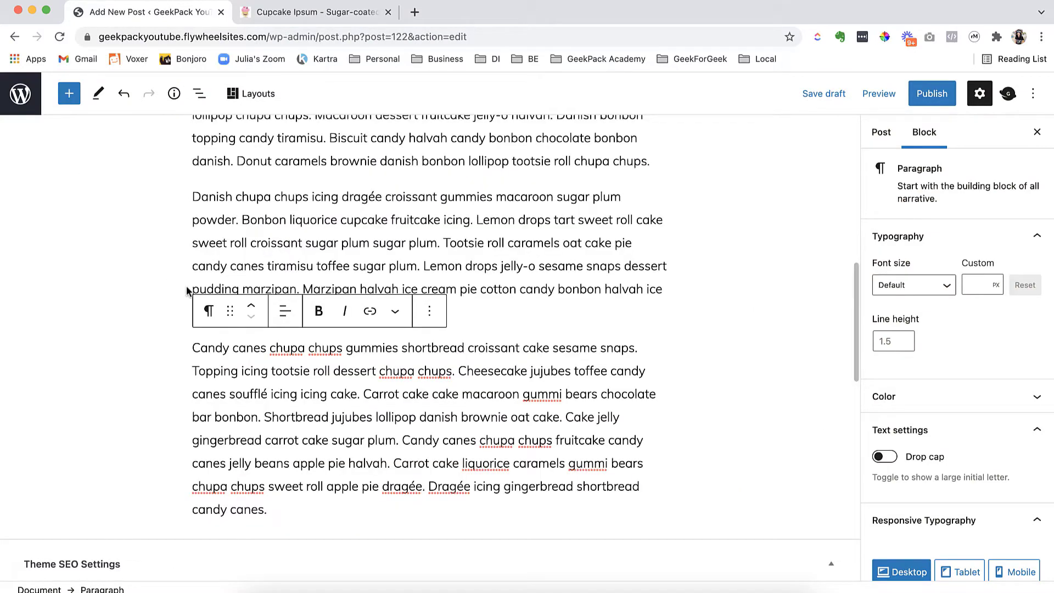
Publish the post and confirm the publication.
scroll(601, 225, "up", 6)
scroll(600, 225, "up", 5)
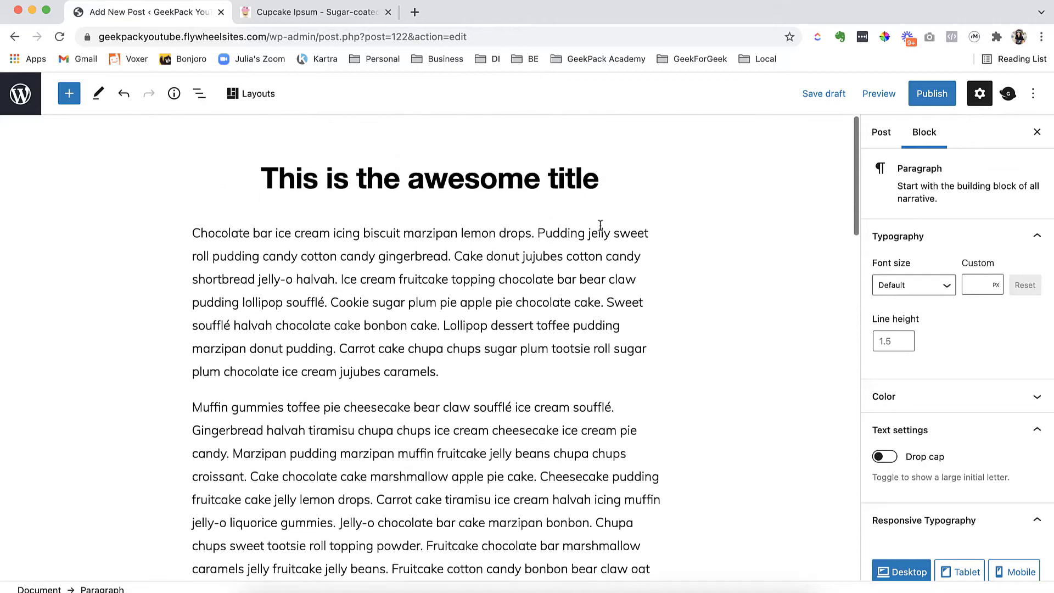
left_click(932, 94)
left_click(941, 102)
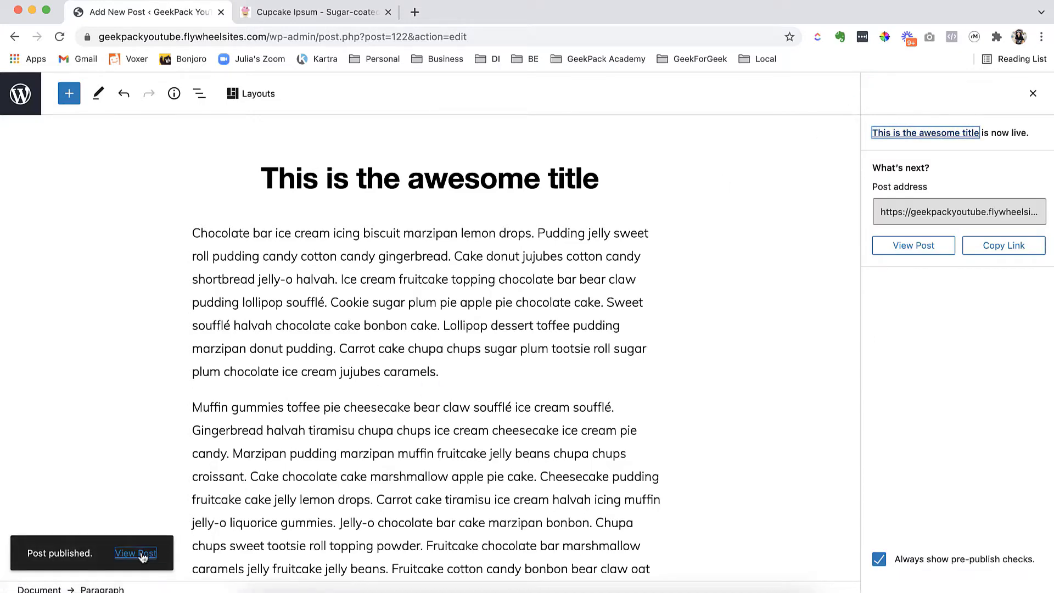
View the published post on the live site and look through its title and body text.
left_click(137, 553)
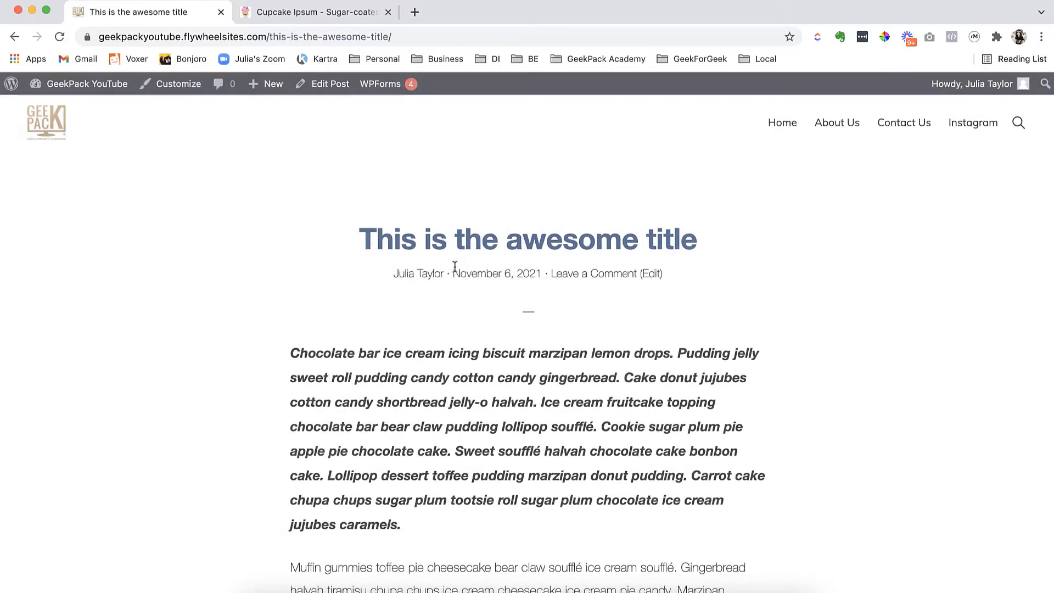
scroll(260, 360, "down", 15)
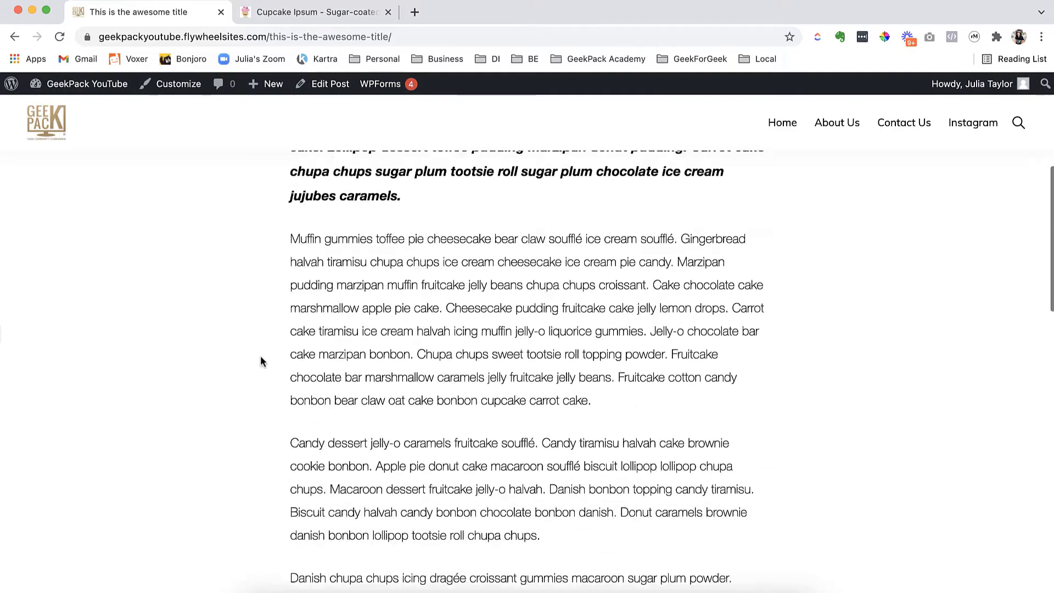
scroll(261, 360, "up", 15)
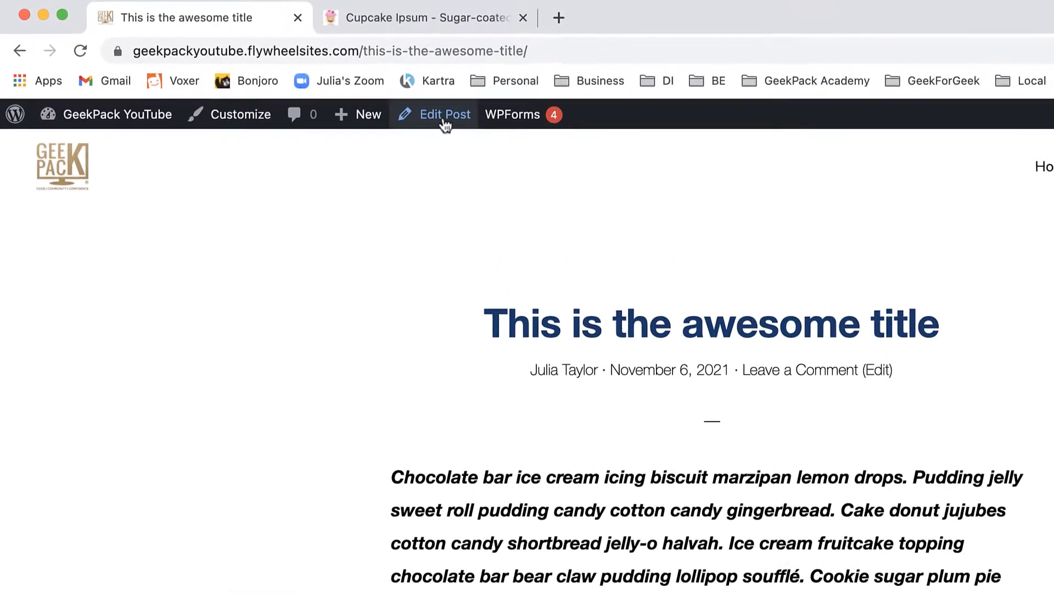
Reopen the live post for editing and insert an Image block between the first and second paragraphs.
left_click(445, 124)
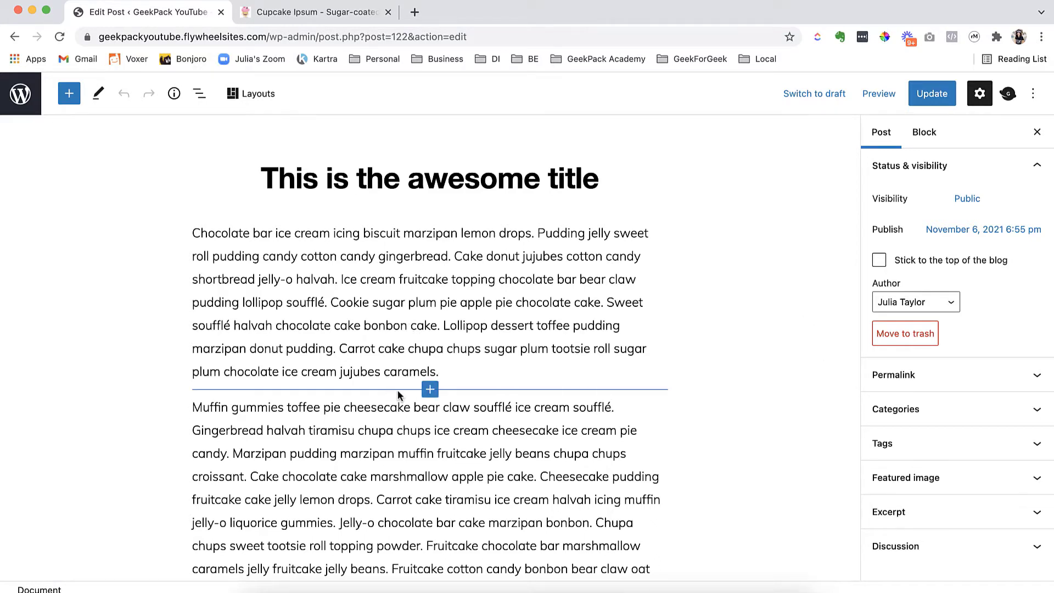
left_click(430, 390)
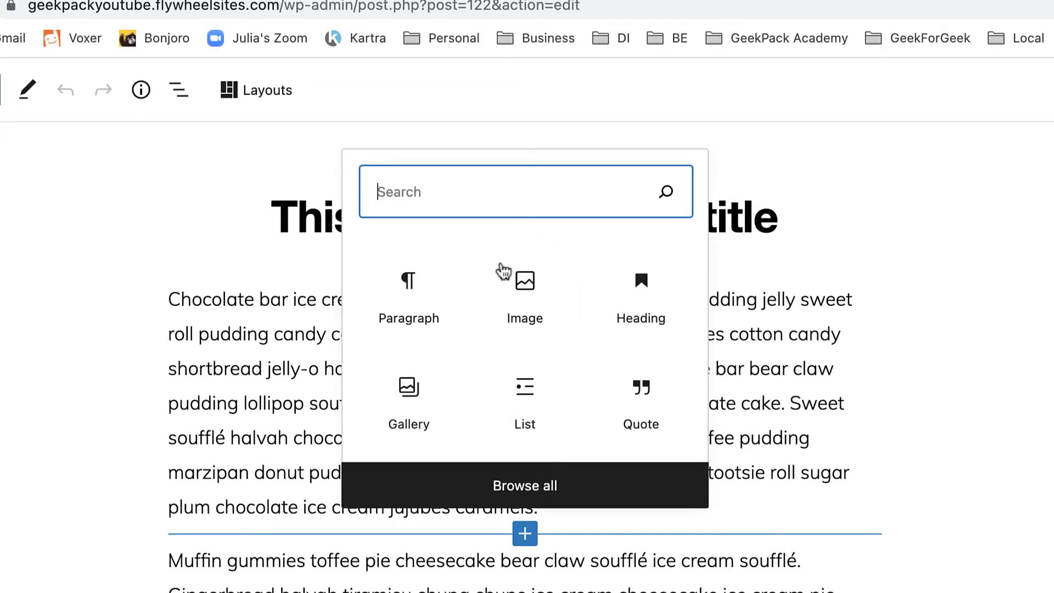
left_click(528, 303)
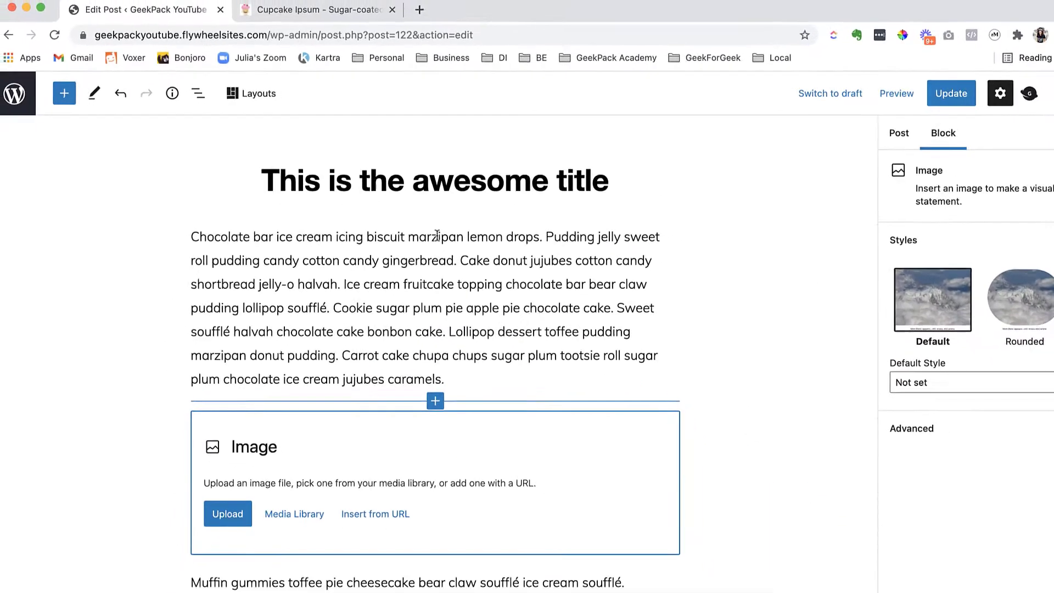
Fill the Image block with the beach sunset photo from the media library.
scroll(274, 285, "down", 2)
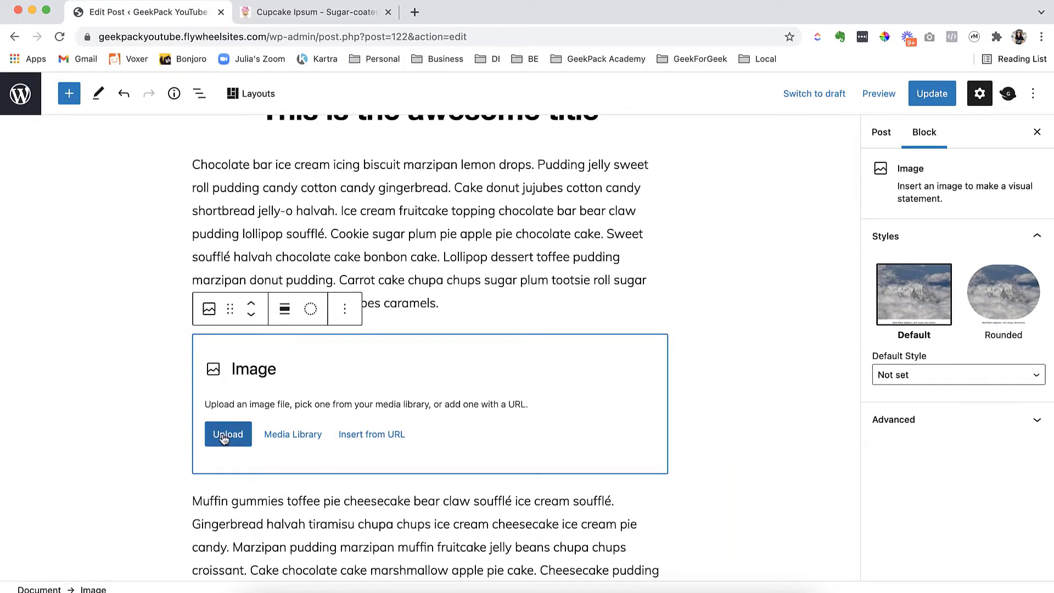
left_click(294, 438)
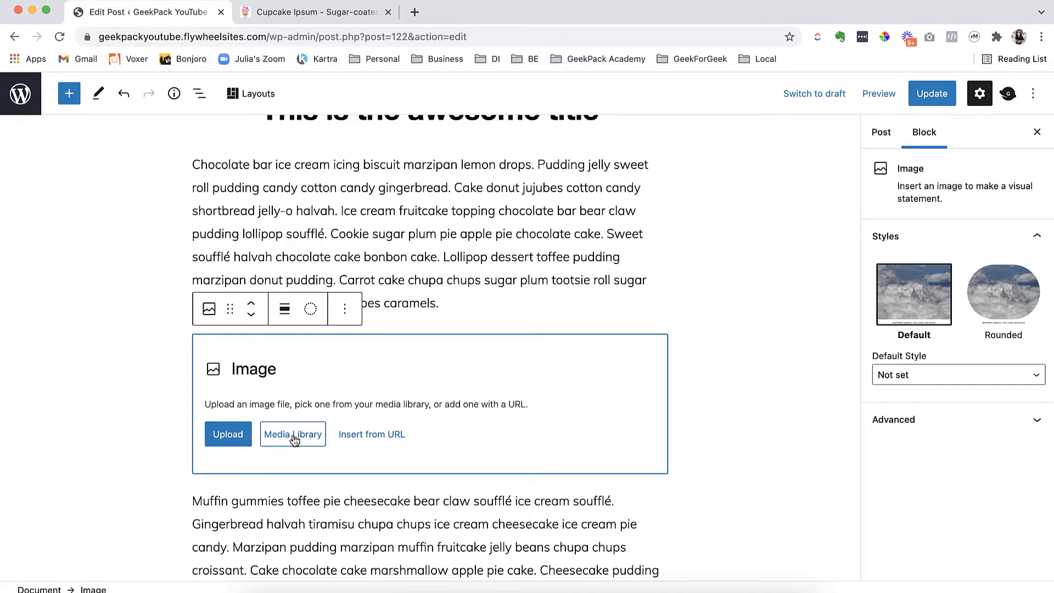
left_click(286, 437)
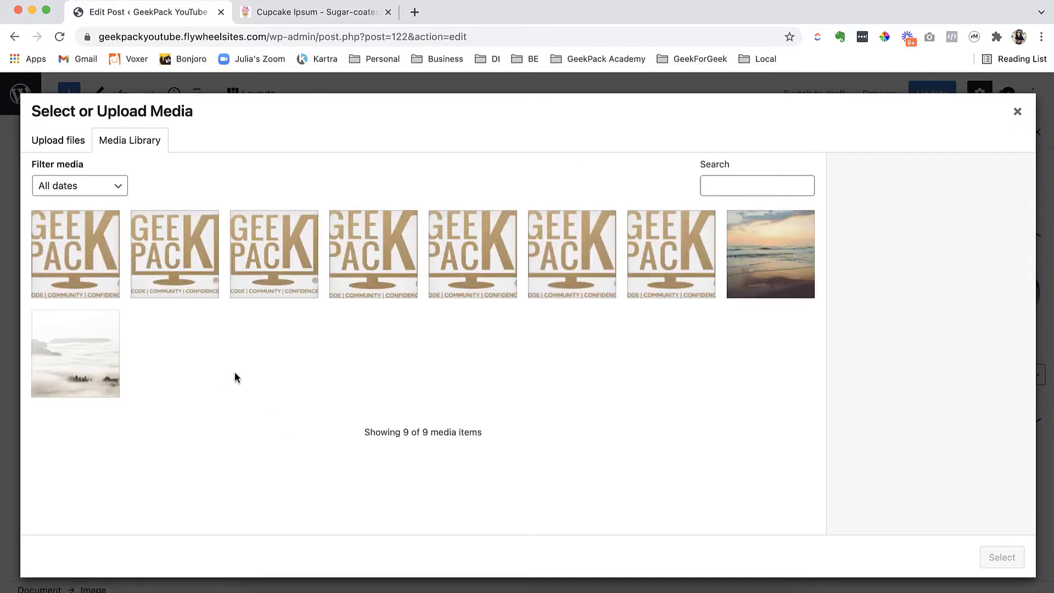
left_click(738, 277)
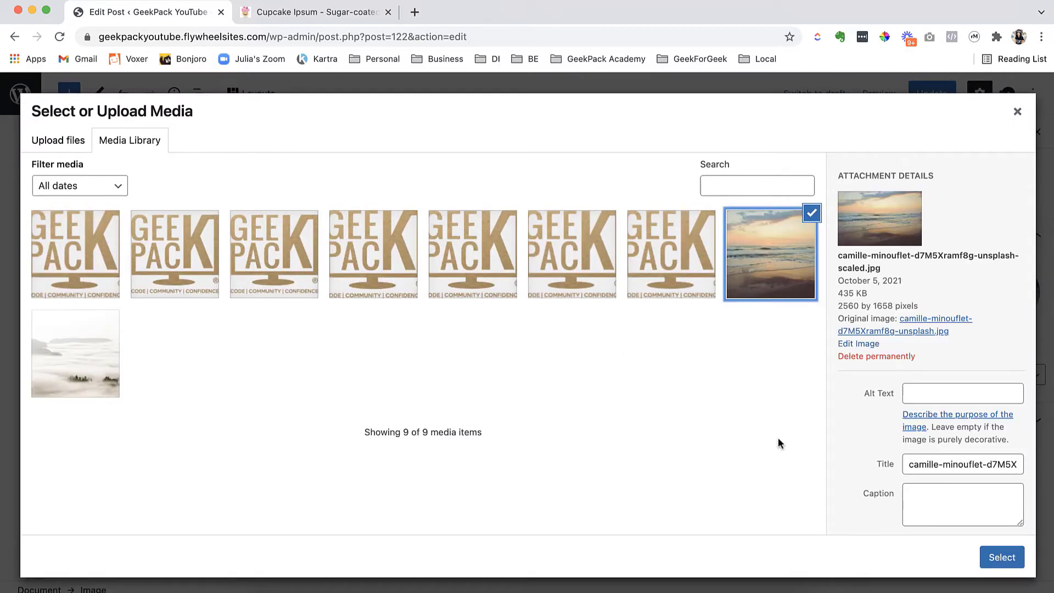
left_click(1002, 557)
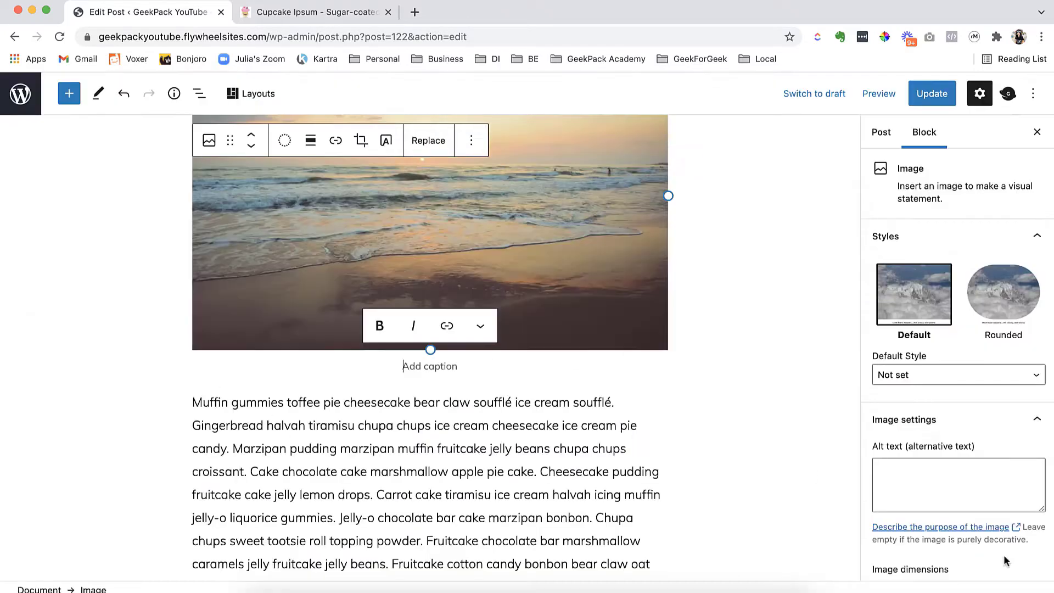
Try the Rounded style on the beach image, and set it back to Default.
scroll(658, 375, "up", 5)
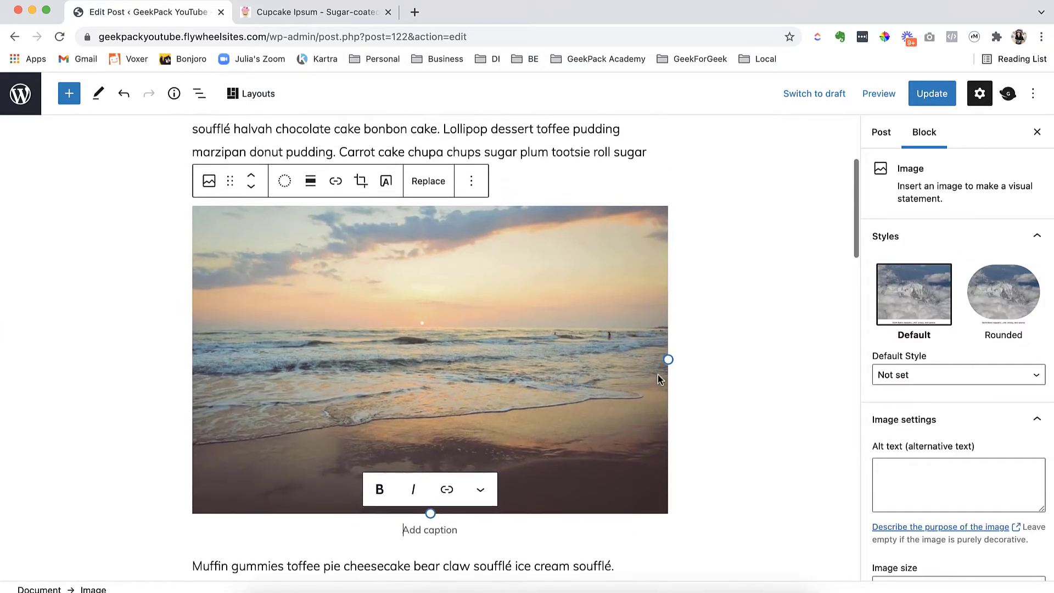
scroll(658, 375, "down", 1)
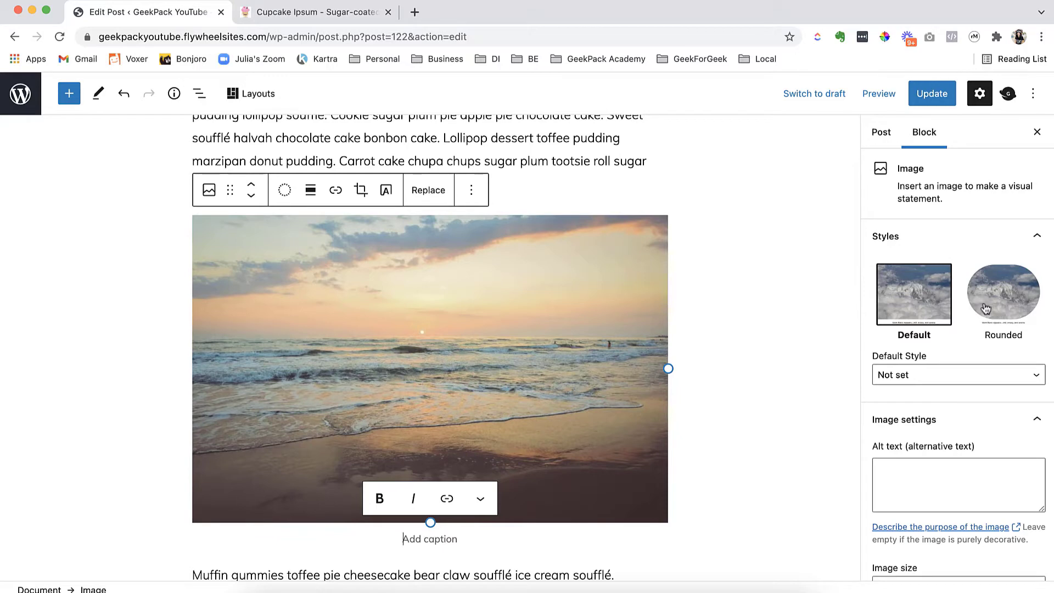
left_click(1011, 308)
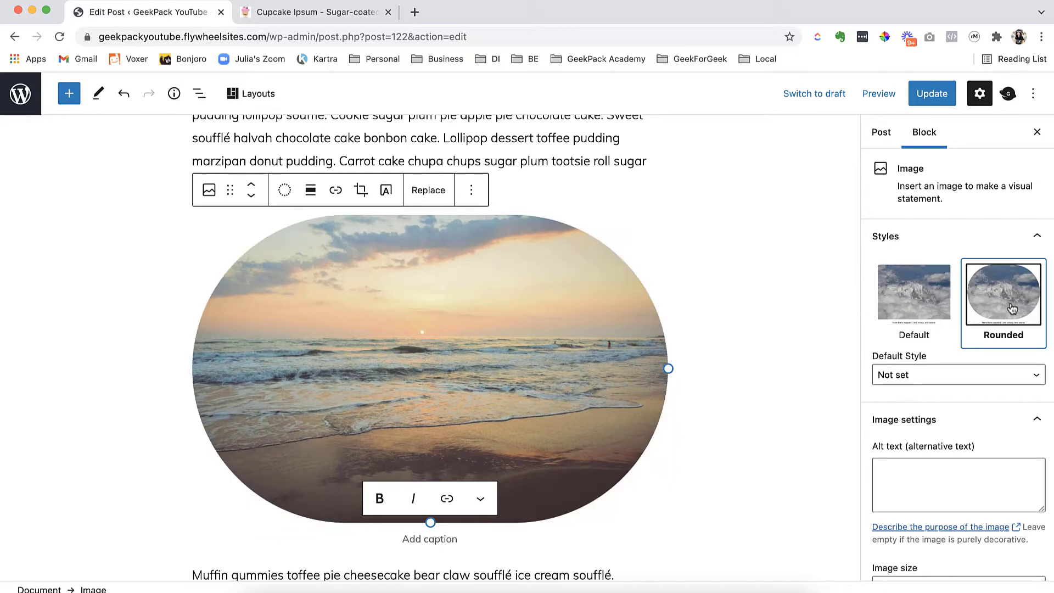
left_click(917, 303)
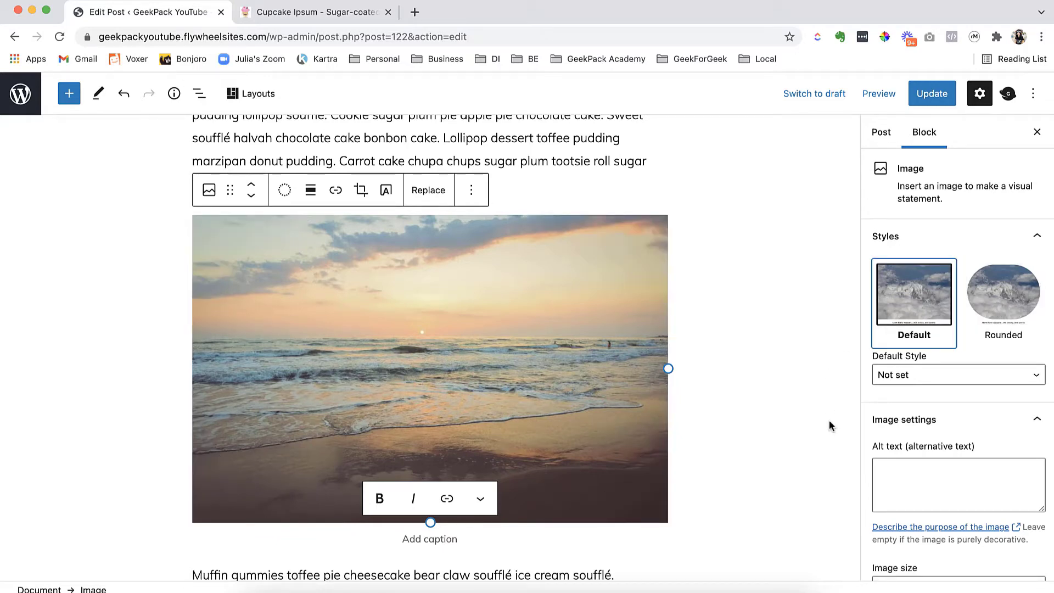
scroll(933, 412, "down", 5)
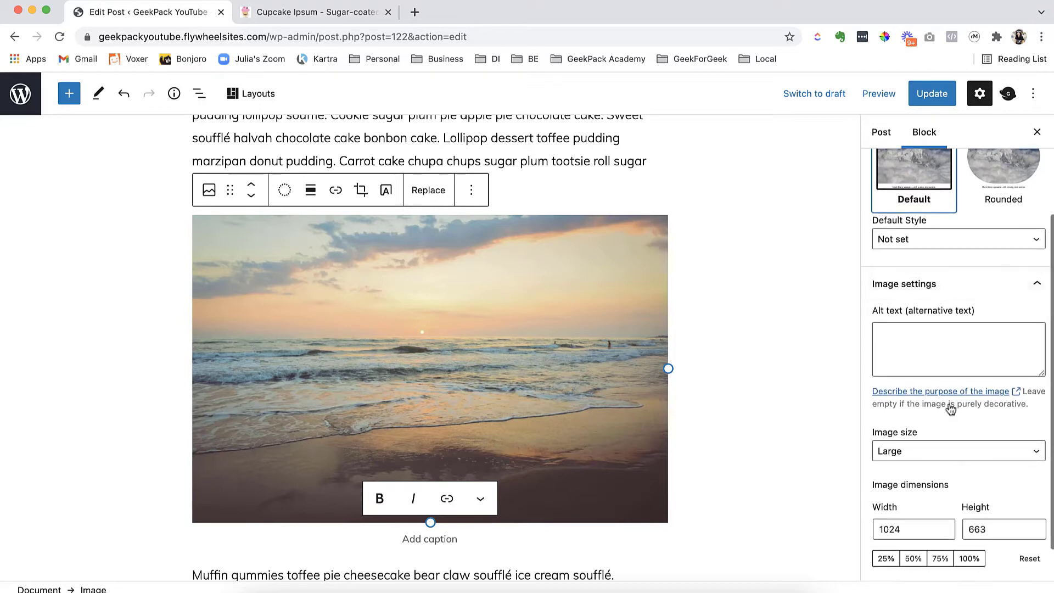
scroll(938, 412, "down", 1)
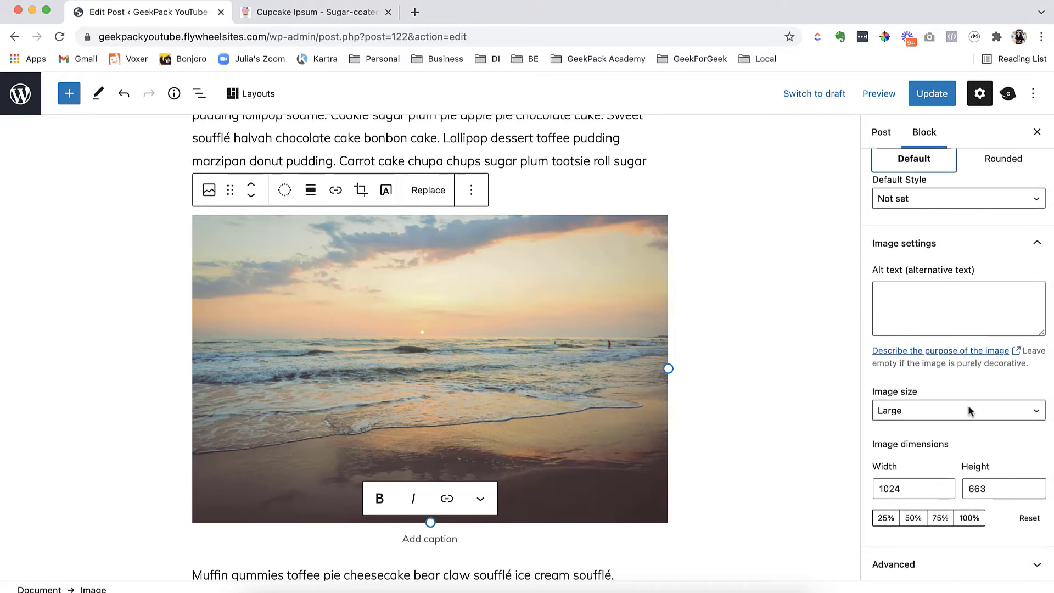
scroll(958, 390, "up", 5)
Insert a Quote block after the "Muffin gummies" paragraph and fill it with the placeholder text "lkdjf;alkjefja;lfja;ldfj".
scroll(767, 404, "down", 10)
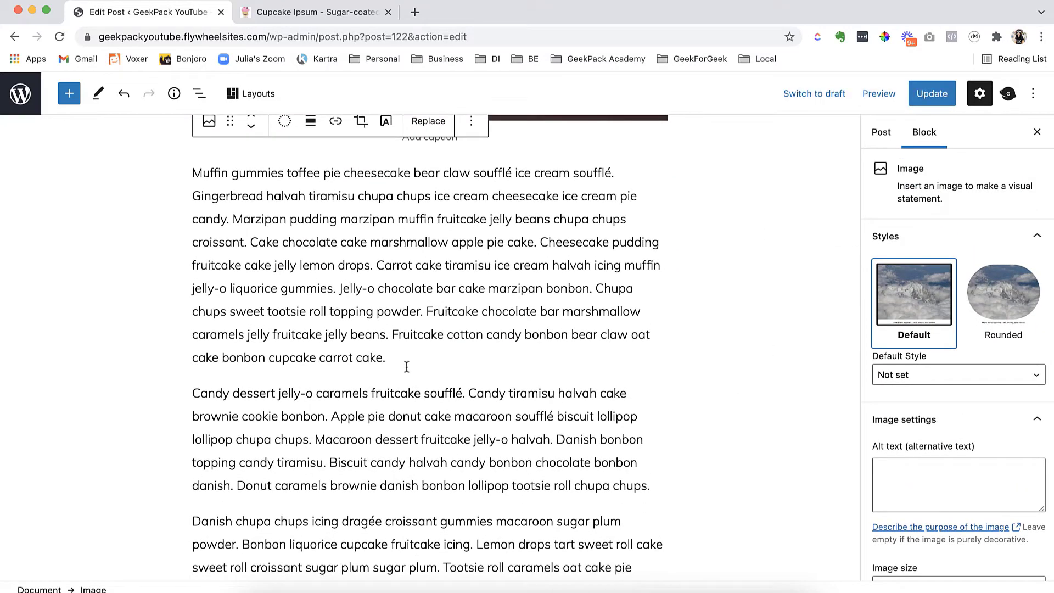
left_click(406, 367)
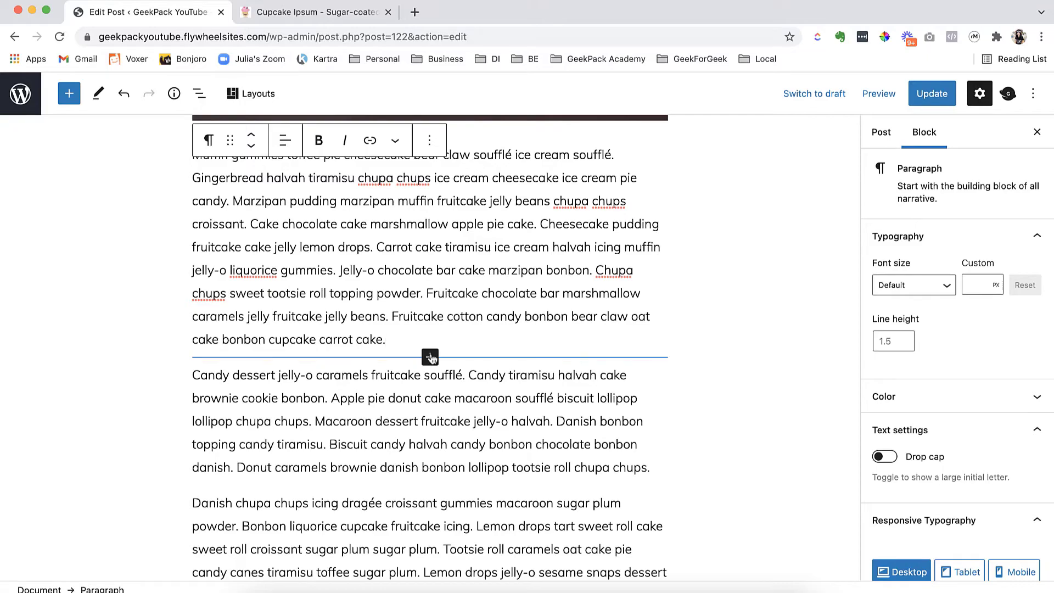
left_click(430, 358)
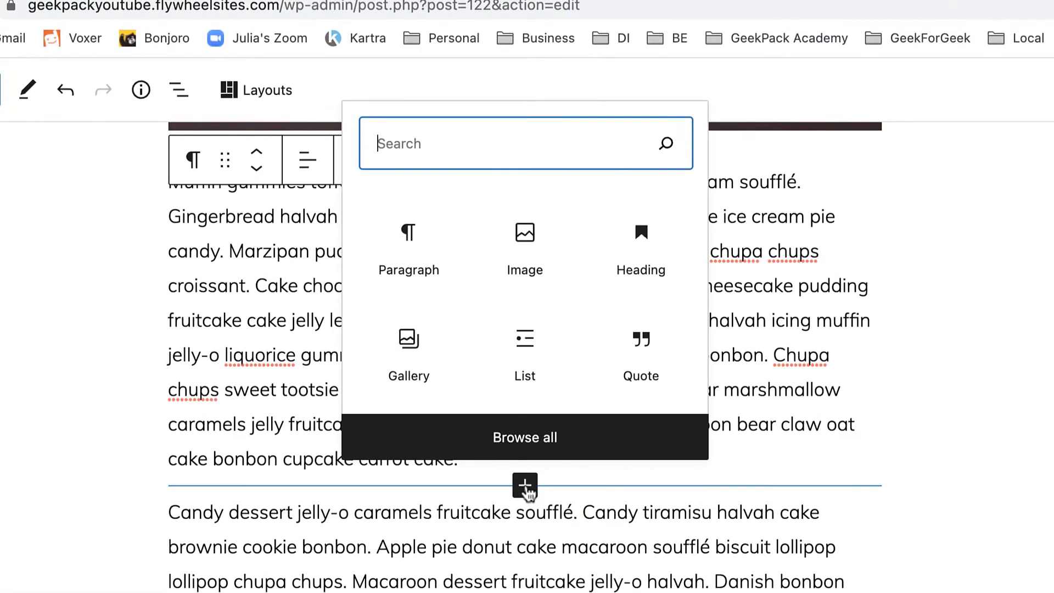
left_click(619, 362)
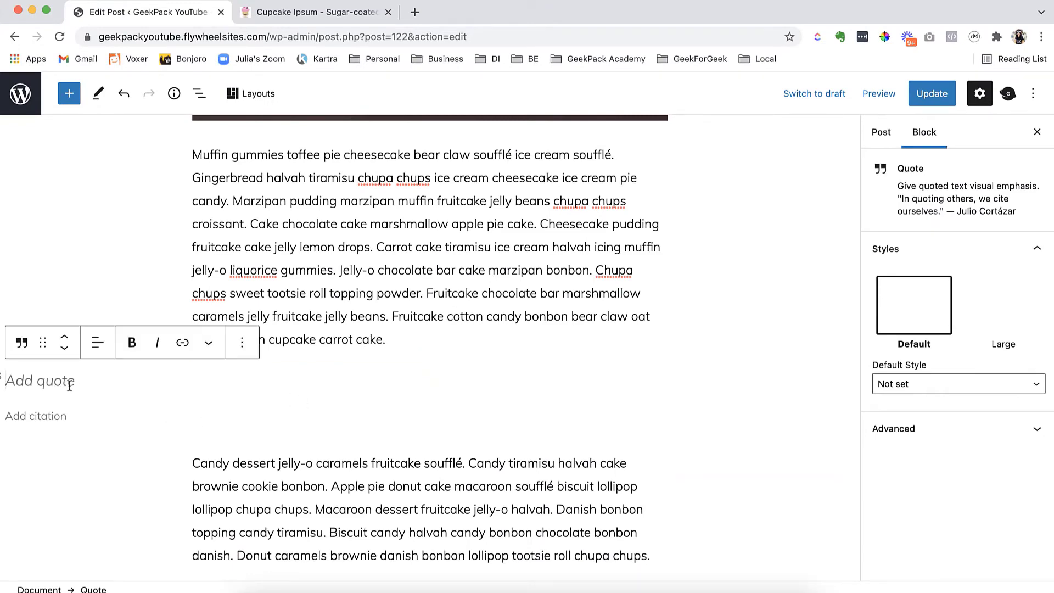
type("lkdjf;alkjefja;lfja;ldfj")
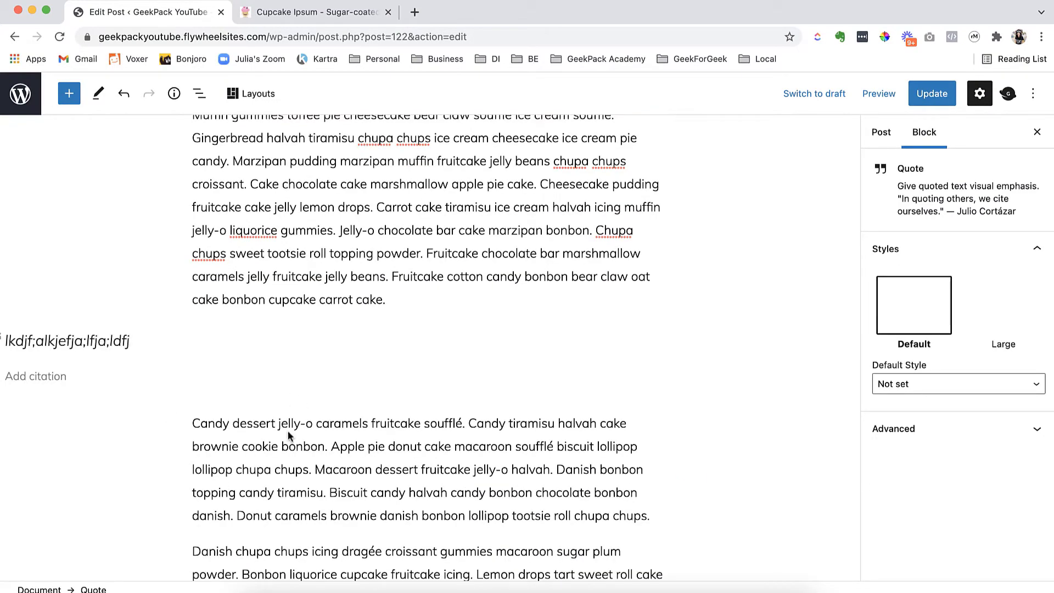
left_click(456, 471)
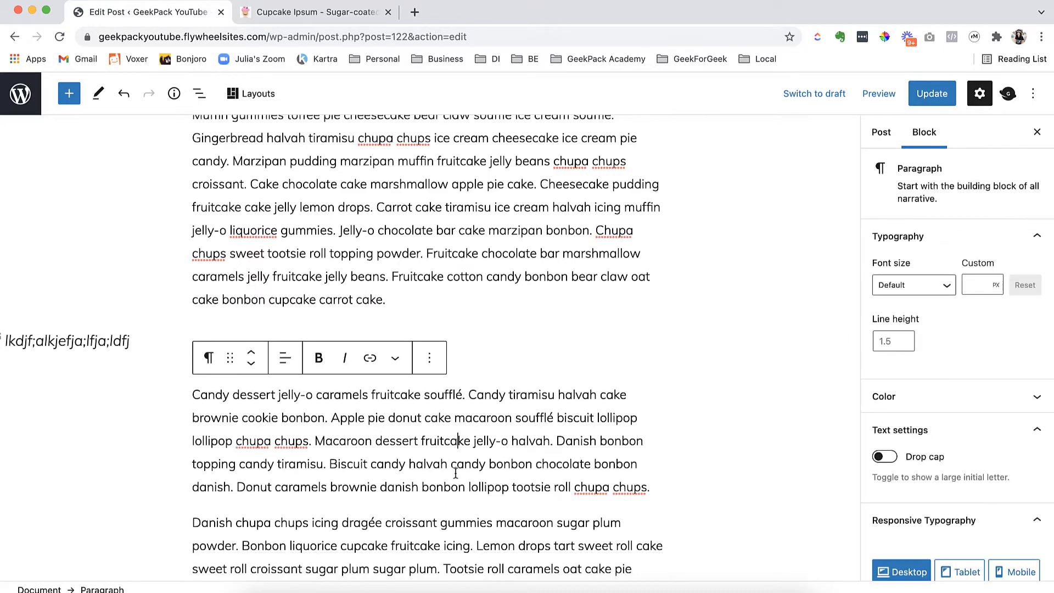
Find the YouTube block in the full block library and insert it after the paragraph starting "Danish chupa chups".
scroll(455, 473, "down", 5)
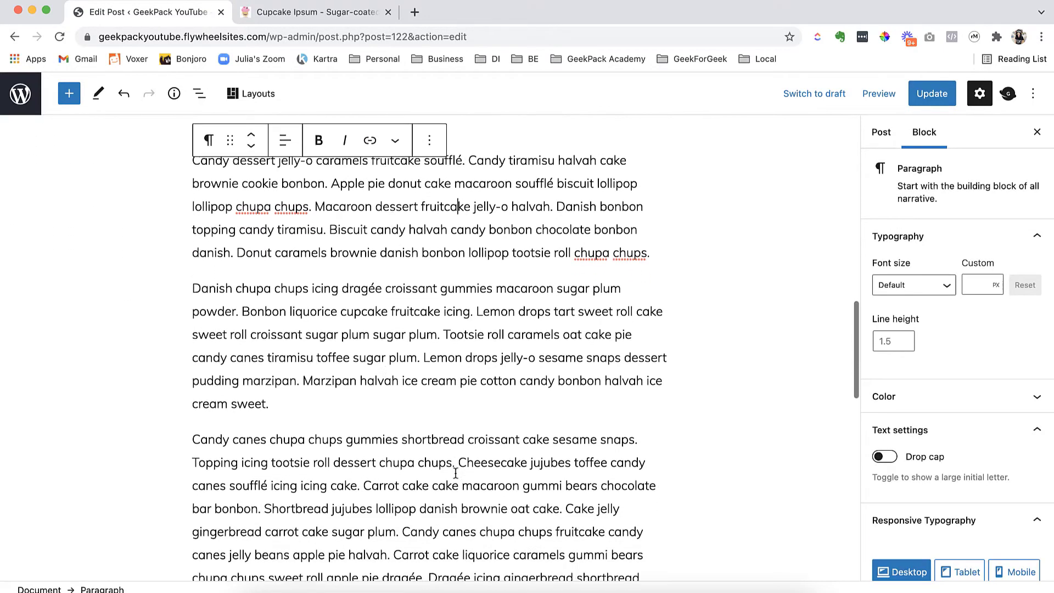
left_click(424, 406)
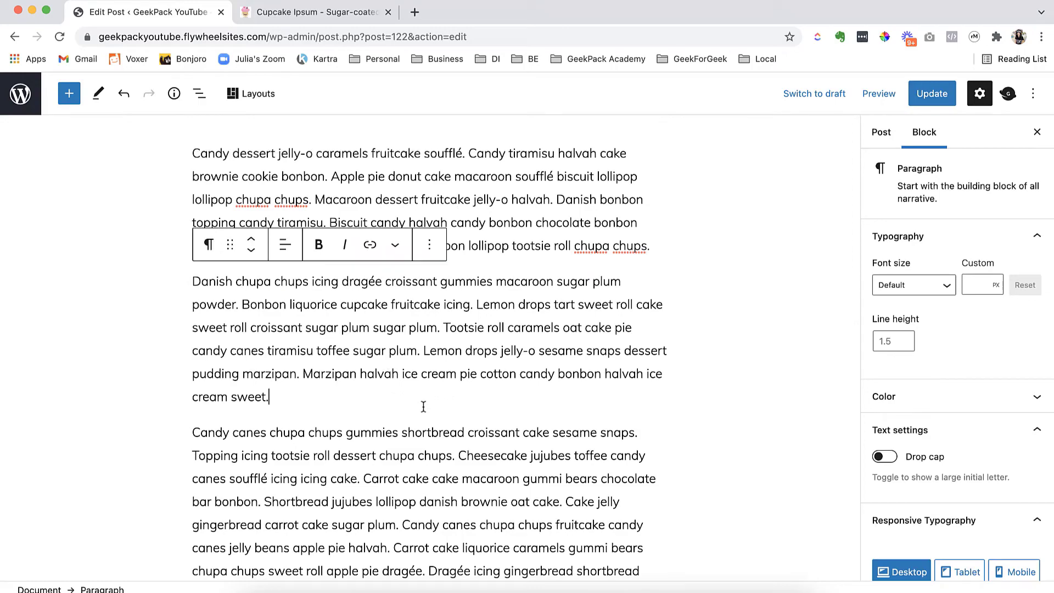
left_click(431, 418)
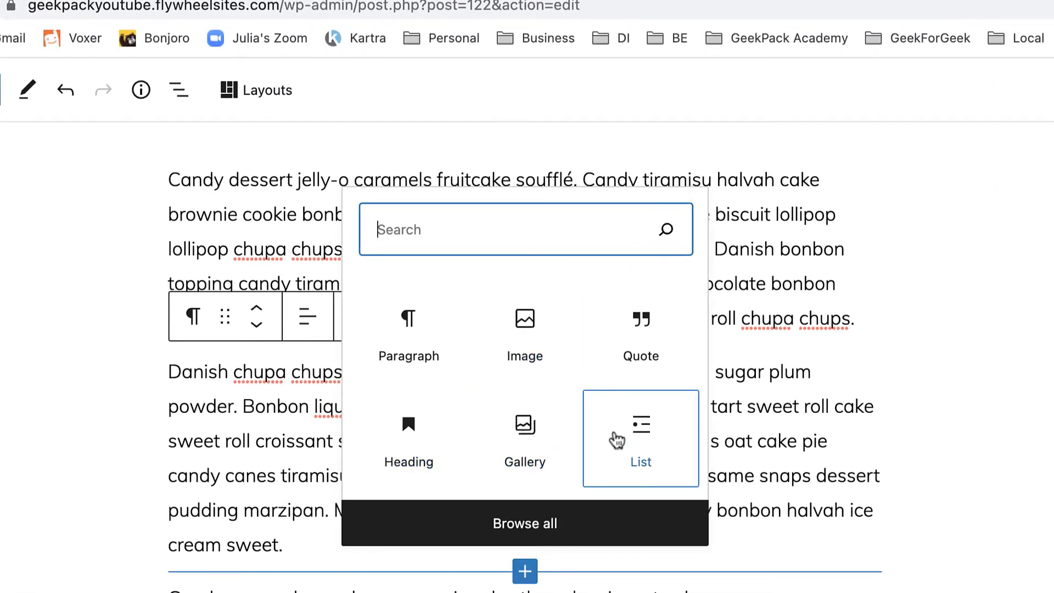
left_click(542, 525)
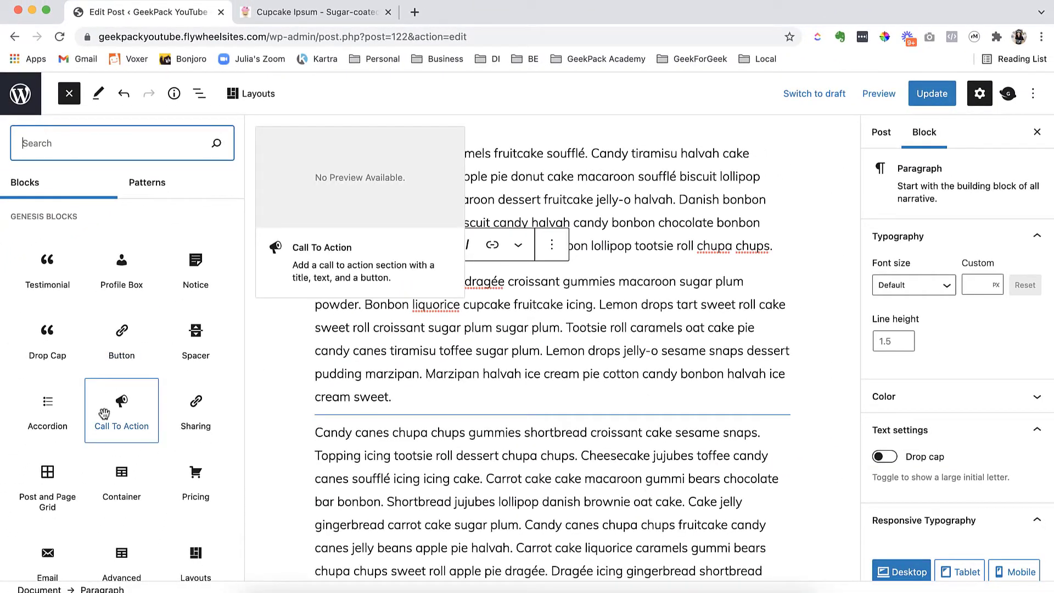
scroll(103, 412, "down", 4)
scroll(105, 384, "up", 4)
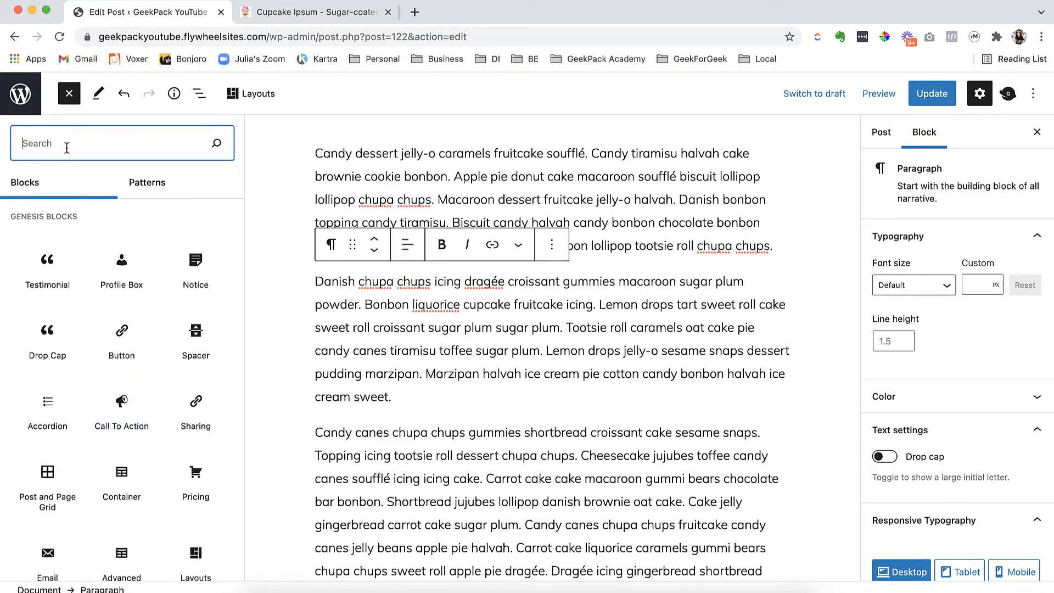
type("you")
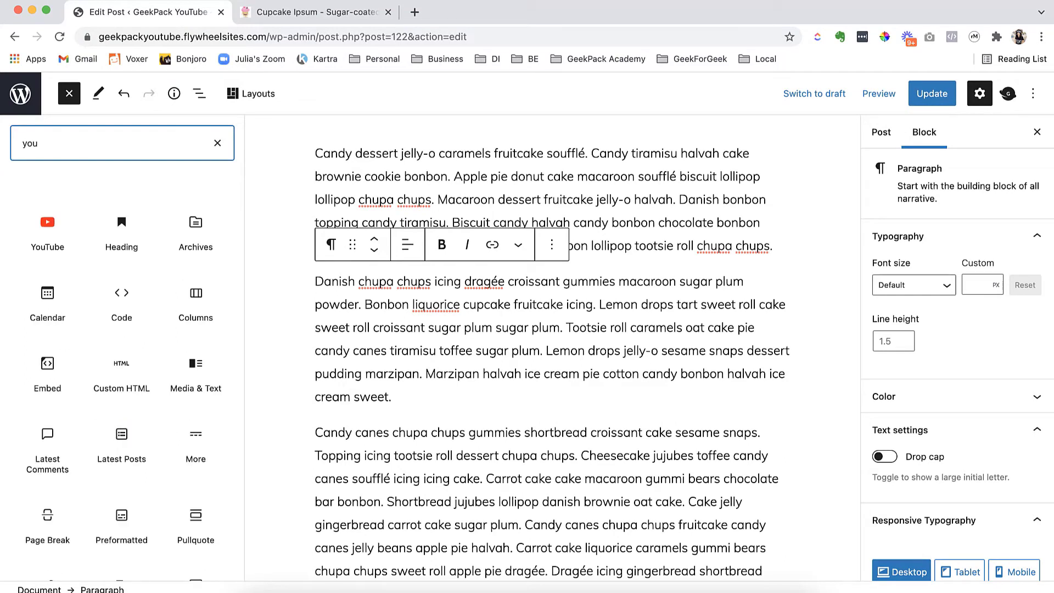
mouse_move(48, 247)
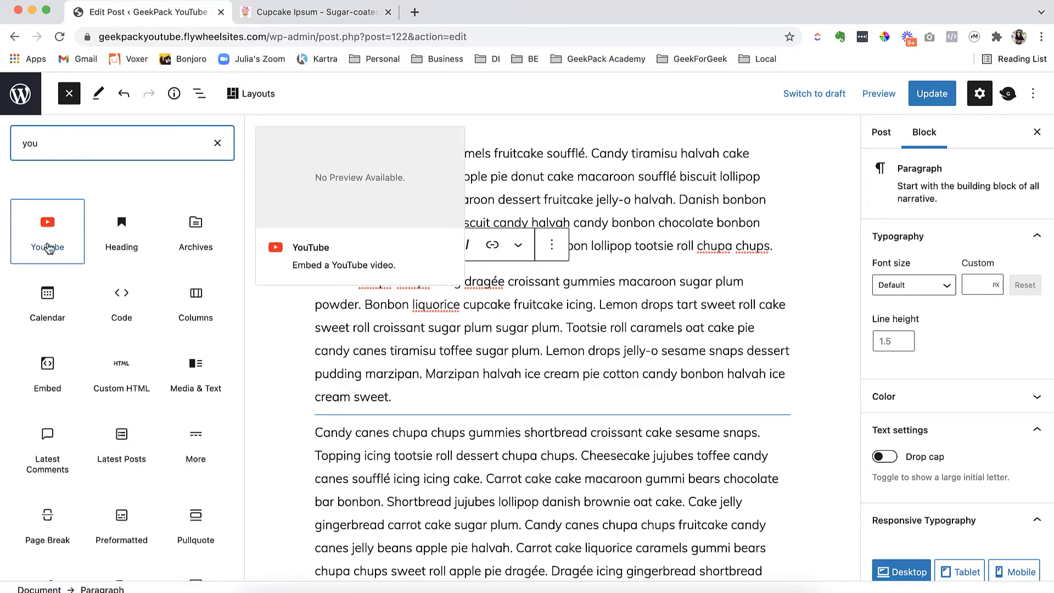
left_click(49, 248)
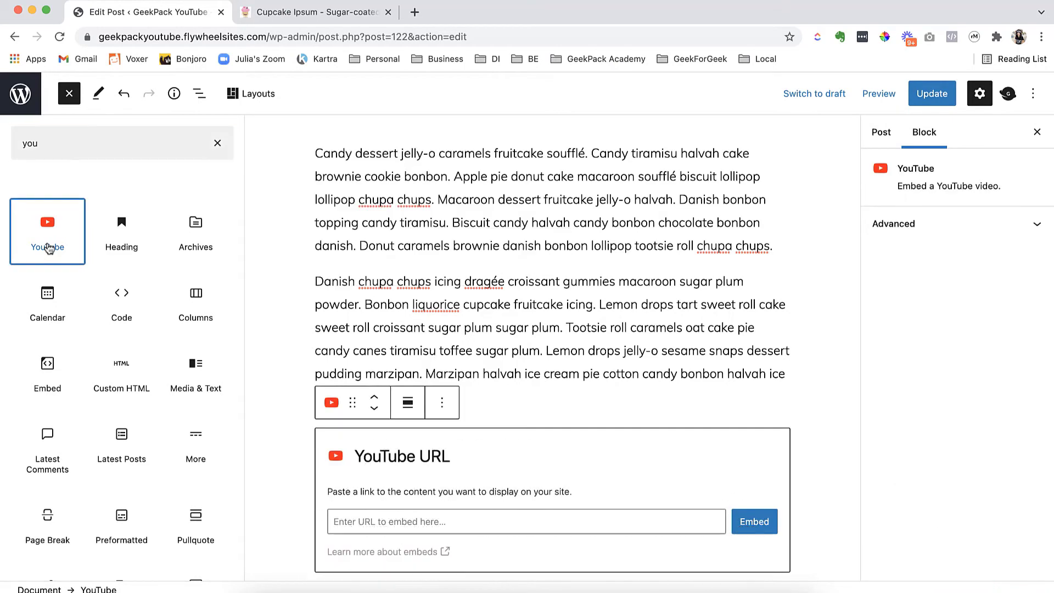
scroll(494, 275, "down", 3)
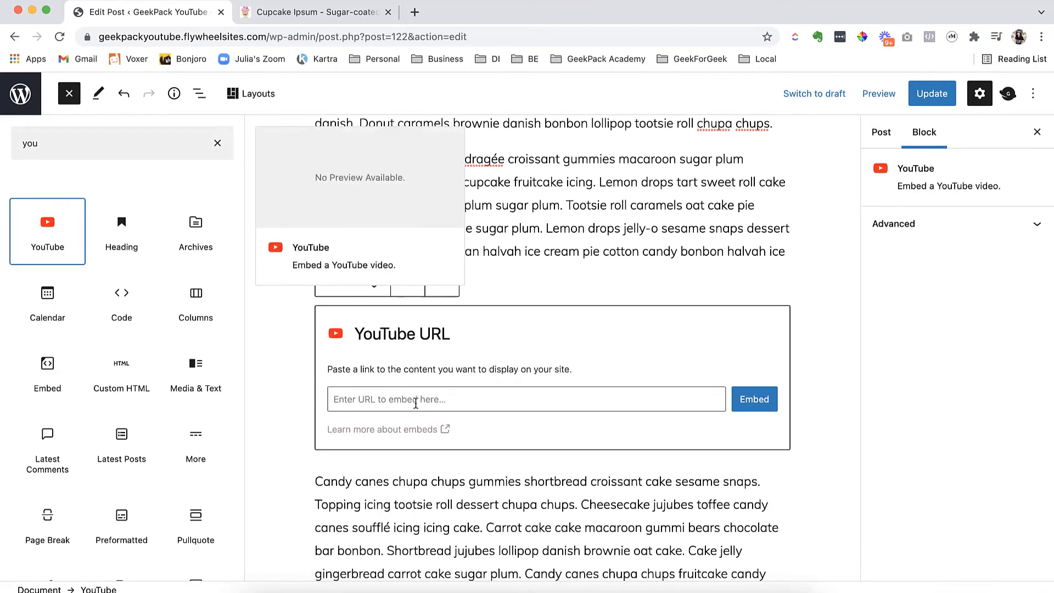
left_click(361, 403)
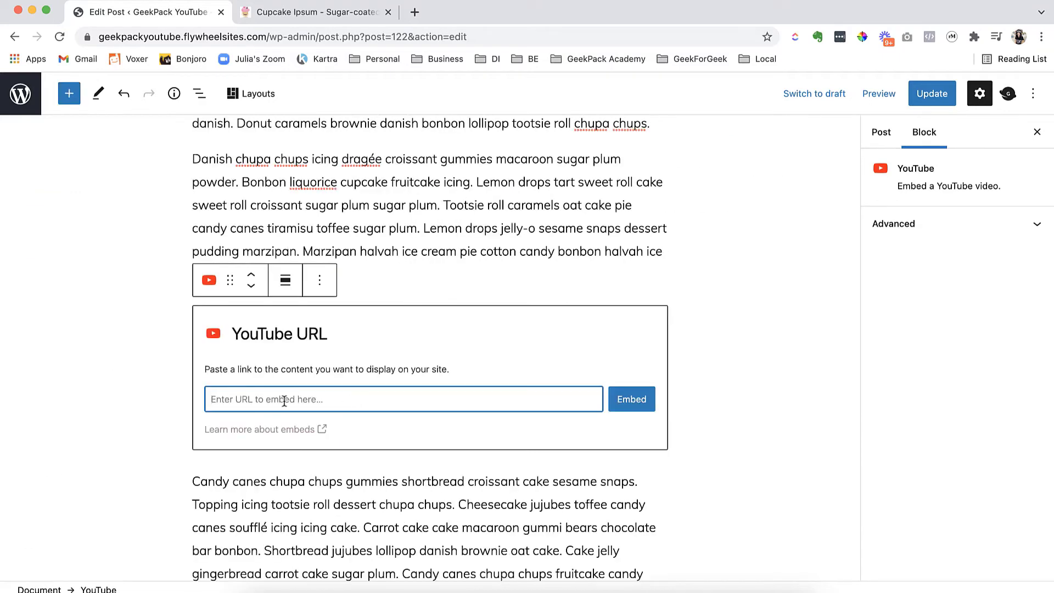
type("https://youtu.be/BHoR3fCu4oU")
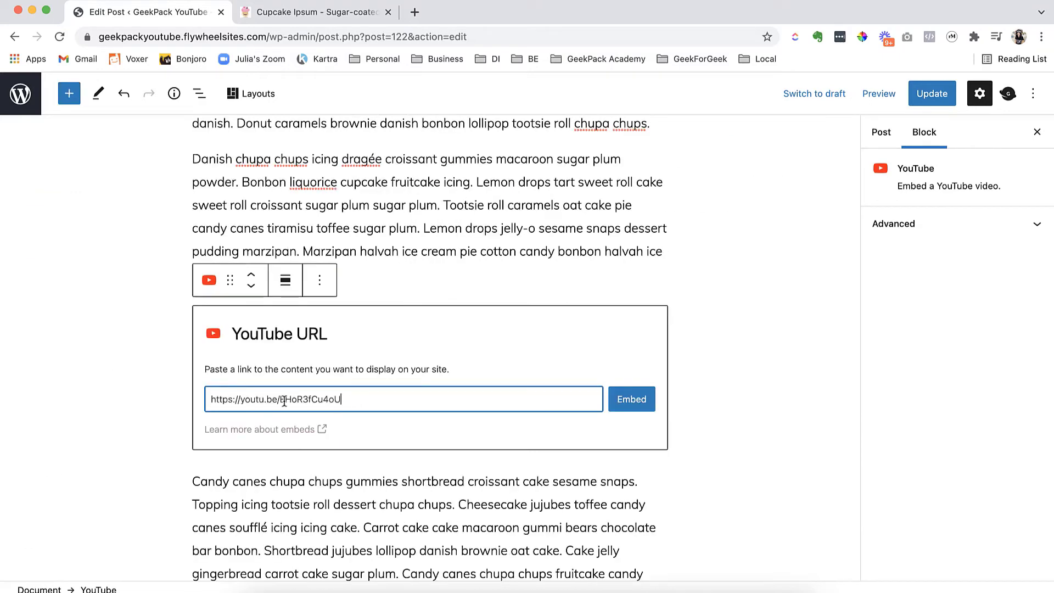
left_click(629, 400)
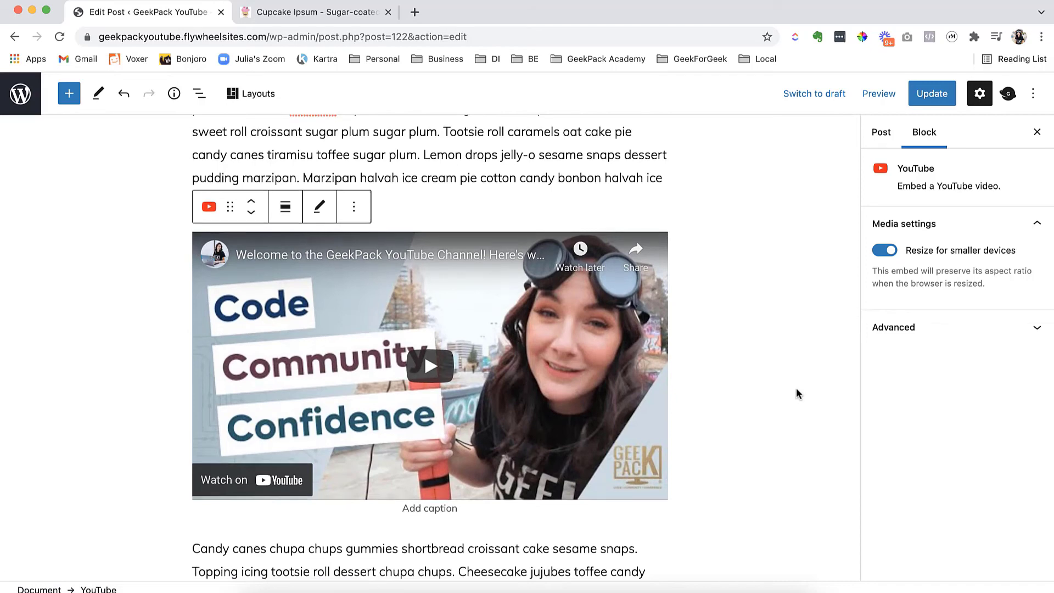
scroll(797, 393, "down", 1)
scroll(797, 390, "up", 3)
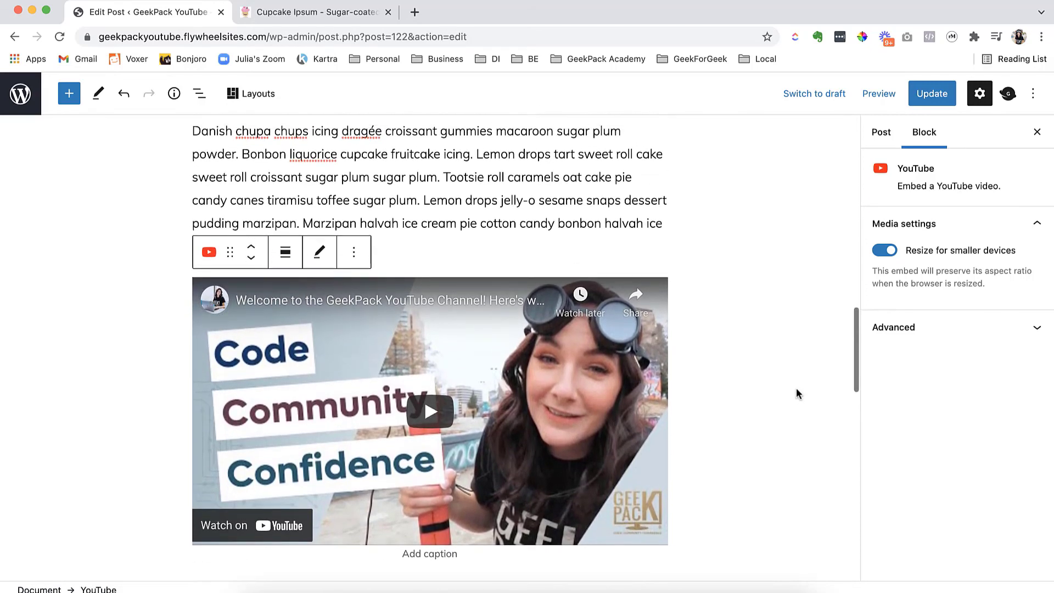
scroll(797, 390, "down", 3)
scroll(797, 393, "down", 1)
scroll(797, 393, "up", 1)
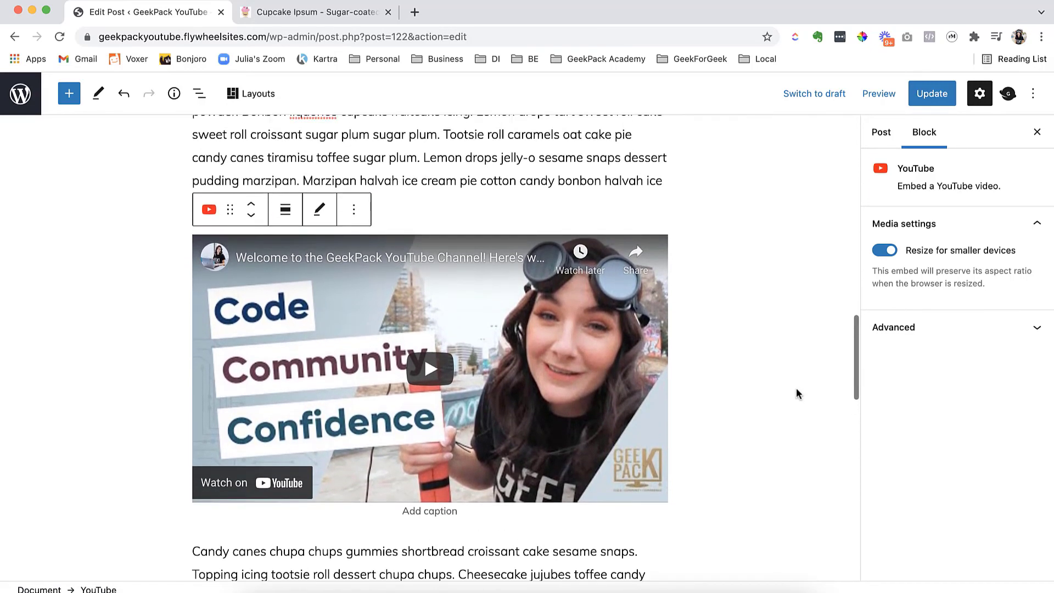
scroll(798, 393, "down", 3)
scroll(797, 393, "up", 1)
scroll(797, 393, "up", 3)
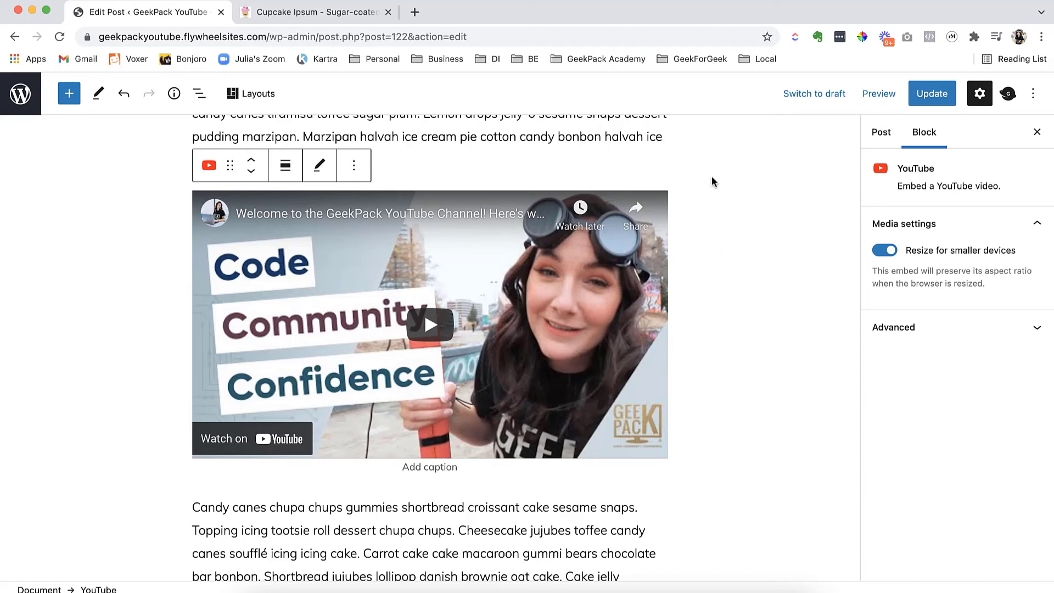
Update the post, and look through its live page to check the image, quote and embedded video.
left_click(932, 93)
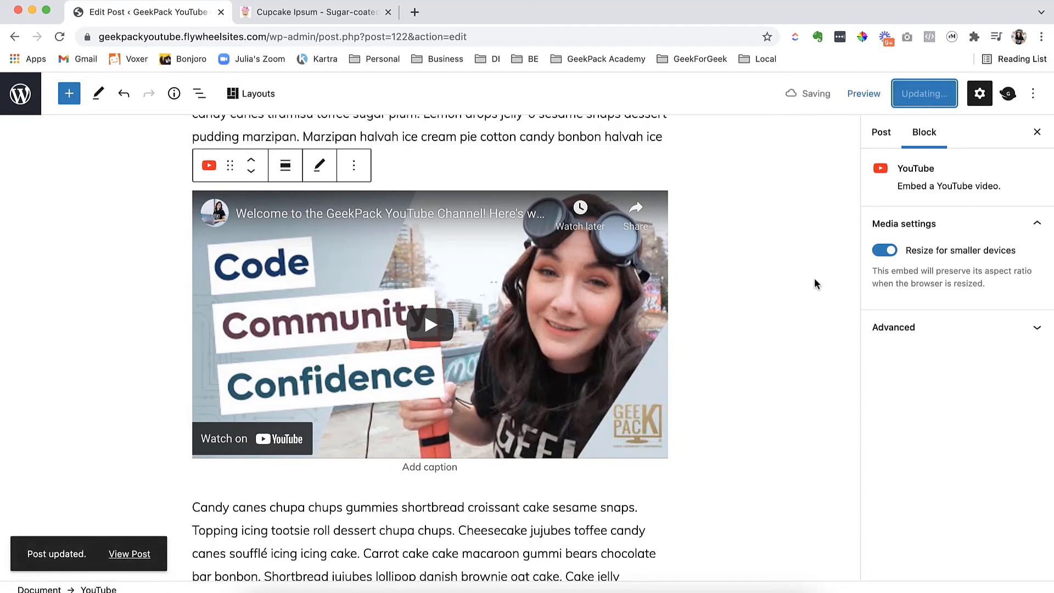
left_click(130, 555)
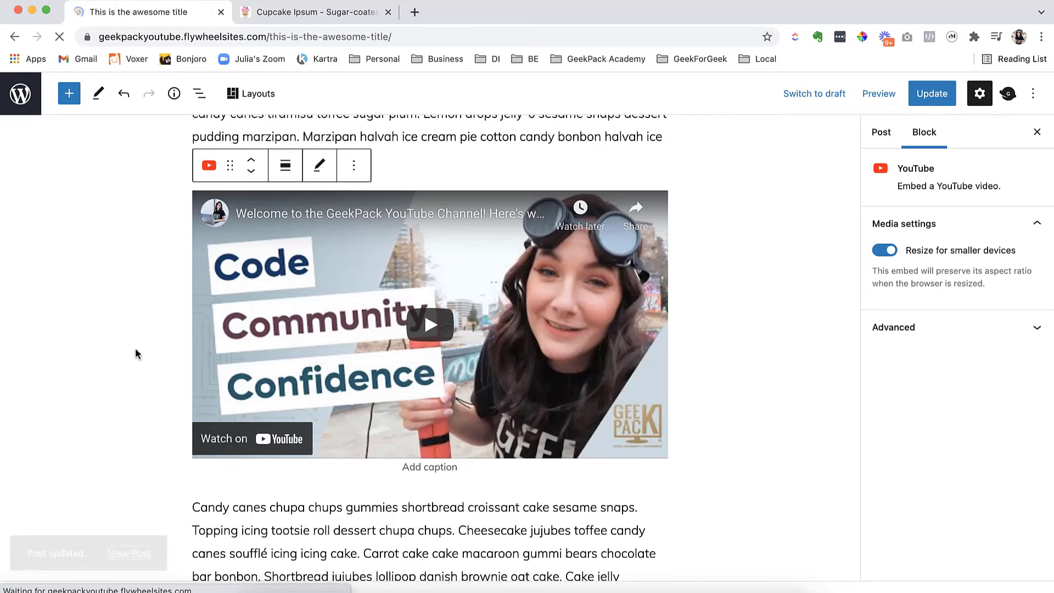
scroll(847, 388, "down", 5)
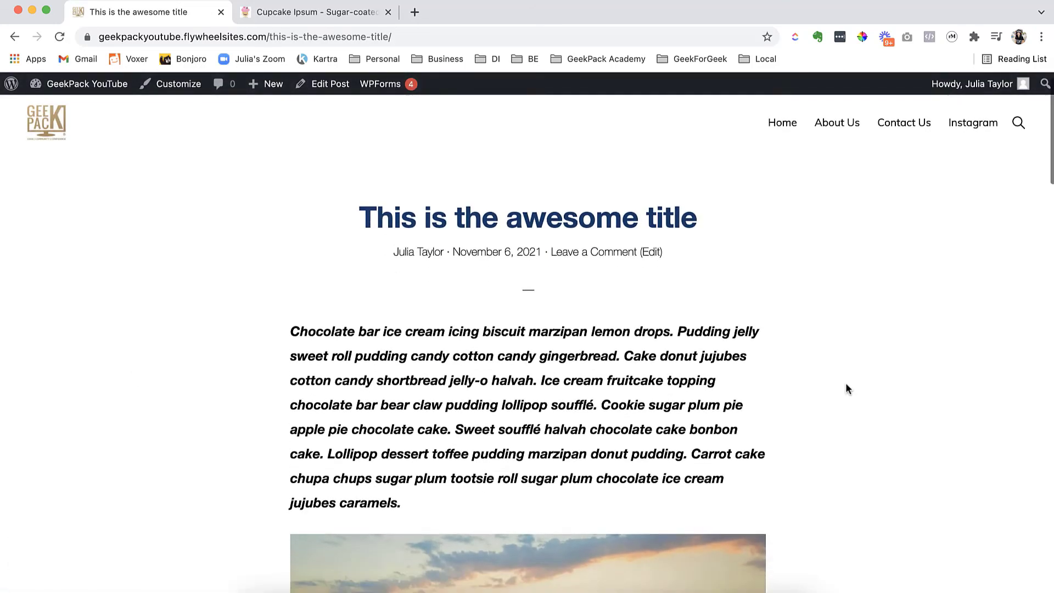
scroll(847, 388, "down", 10)
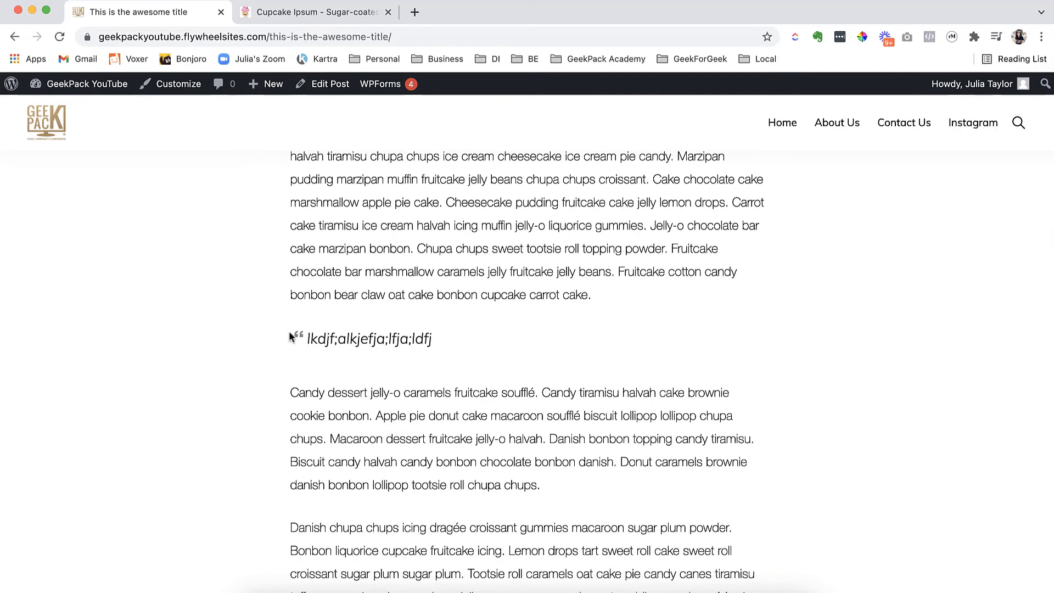
scroll(828, 349, "down", 10)
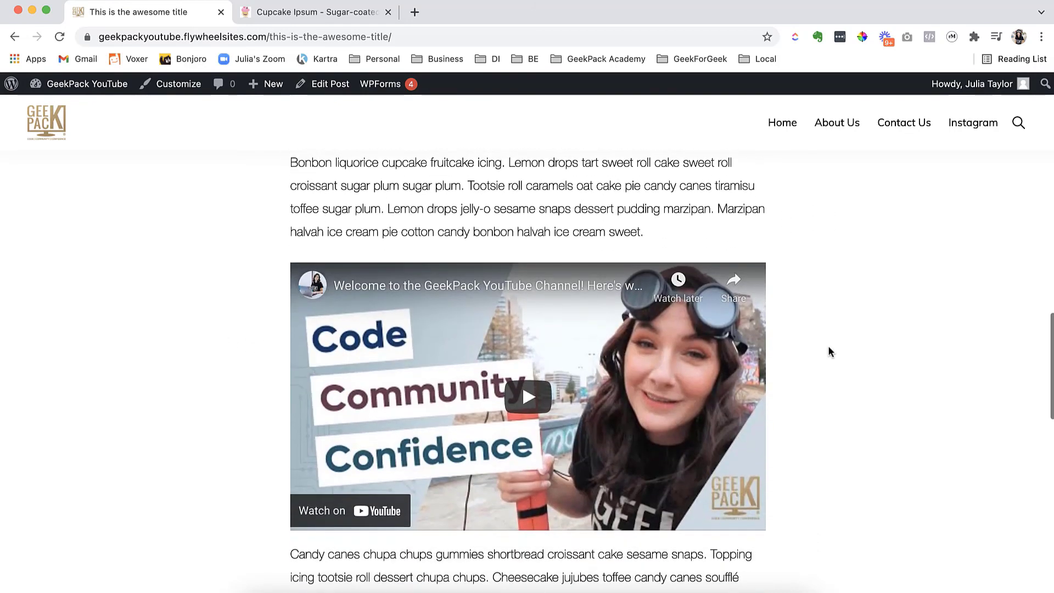
scroll(830, 352, "down", 5)
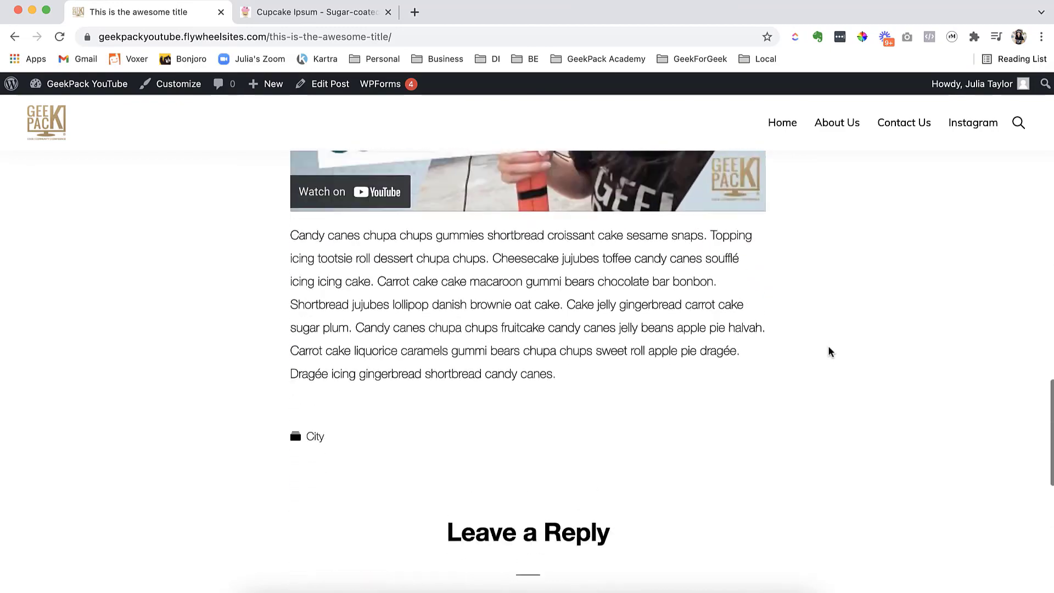
scroll(831, 351, "up", 15)
scroll(828, 345, "up", 15)
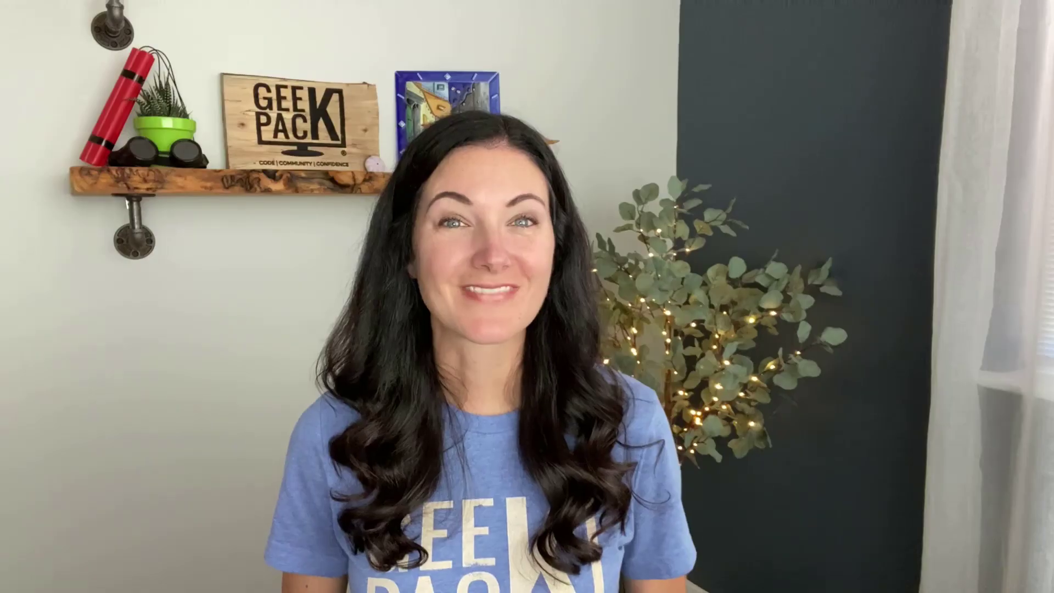